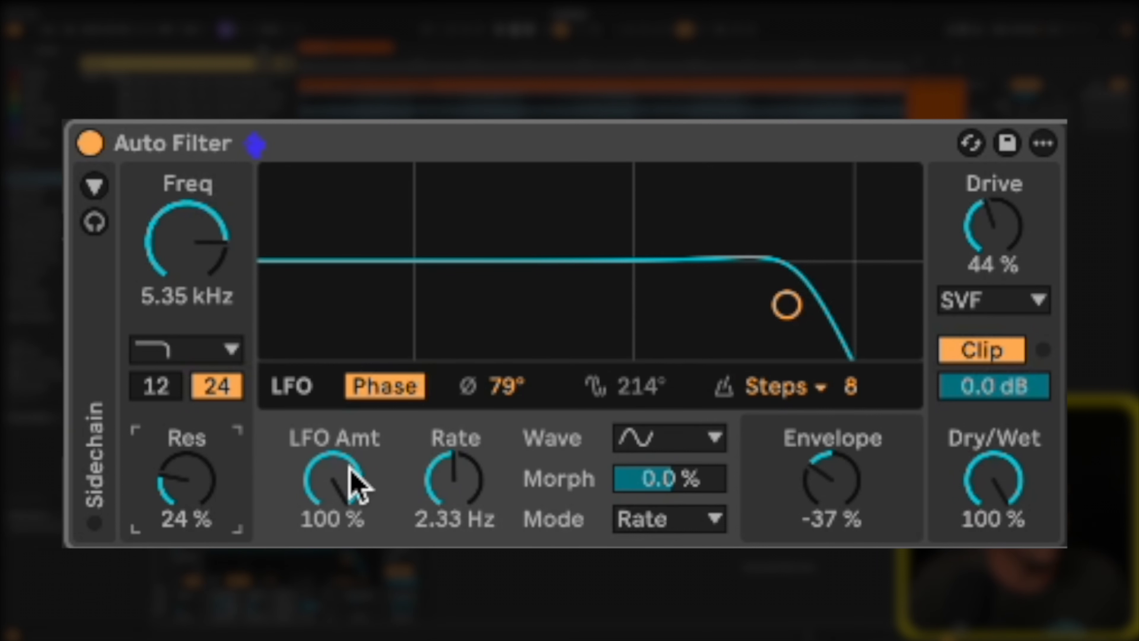
Start playback with the LFO amount at 94 % and the LFO rate raised to 10.7 Hz.
{"action": "key", "text": "space"}
{"action": "left_click_drag", "start_coordinate": [319, 482], "coordinate": [319, 485]}
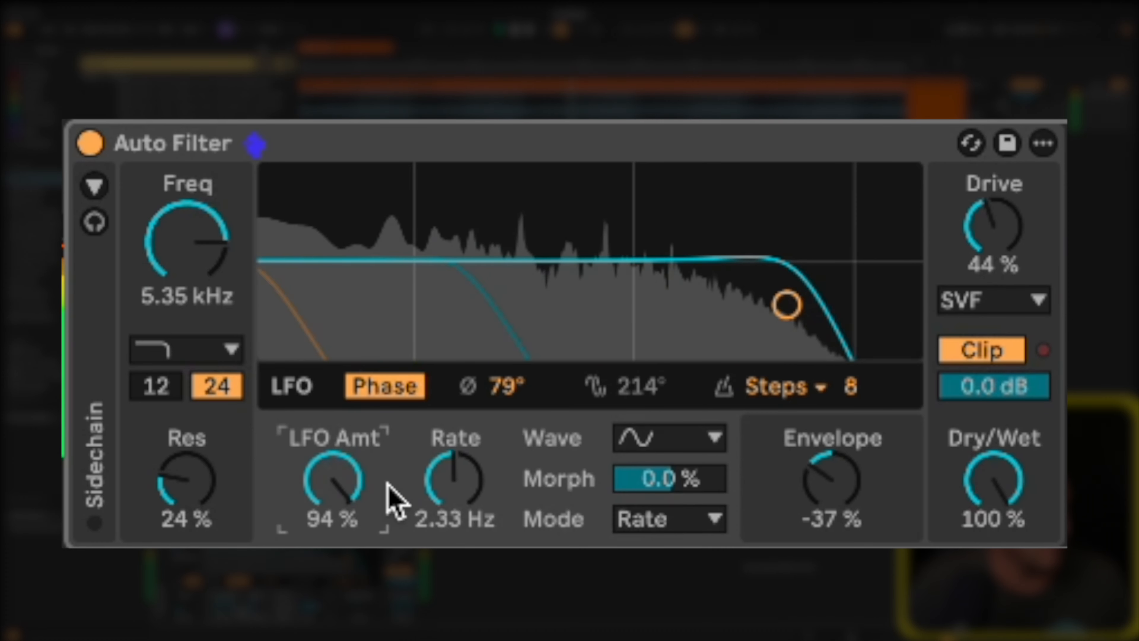
{"action": "mouse_move", "coordinate": [434, 479]}
{"action": "left_mouse_down"}
{"action": "mouse_move", "coordinate": [445, 482]}
{"action": "mouse_move", "coordinate": [430, 462]}
{"action": "left_mouse_up"}
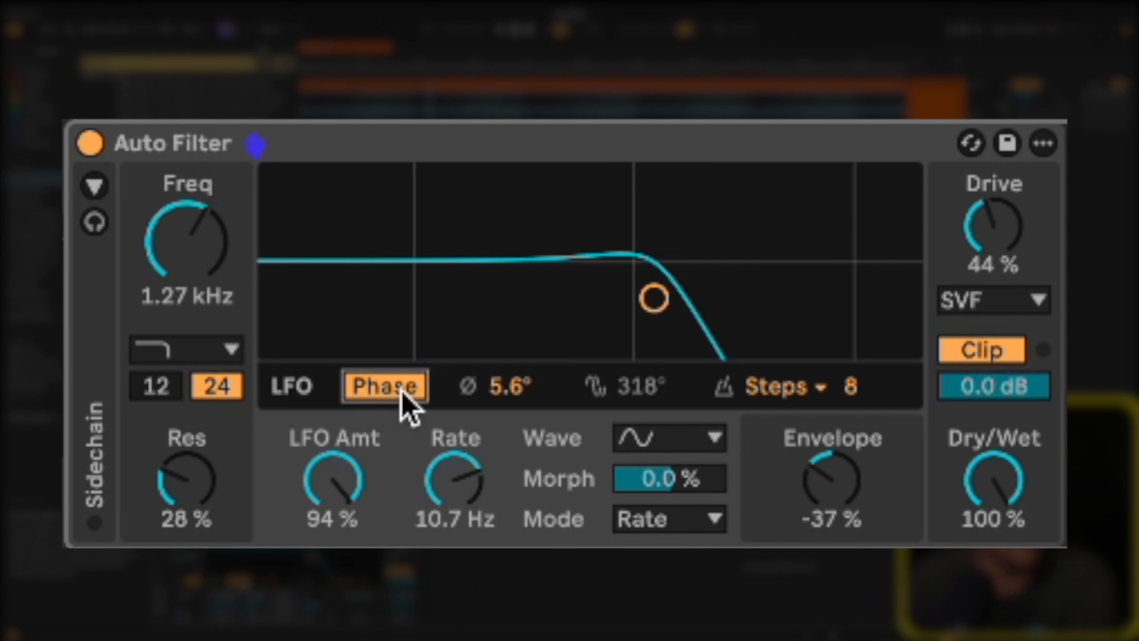
Raise the LFO amount to 100 % and compare the Phase mode with Spin at 34 %, ending on Phase.
{"action": "left_click", "coordinate": [402, 388]}
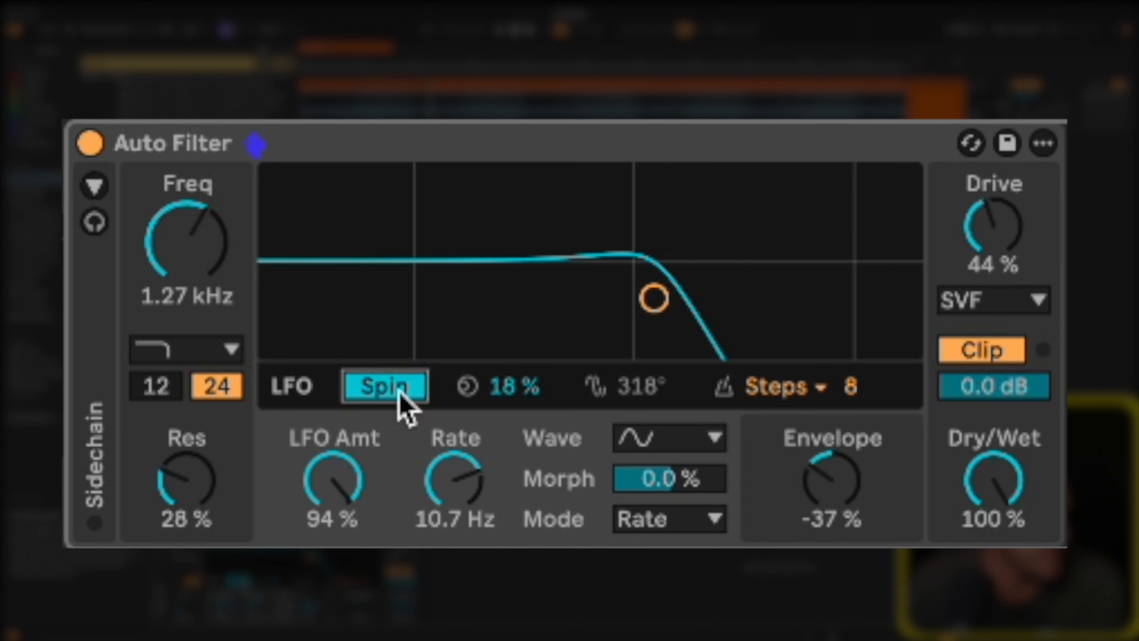
{"action": "left_click", "coordinate": [399, 387]}
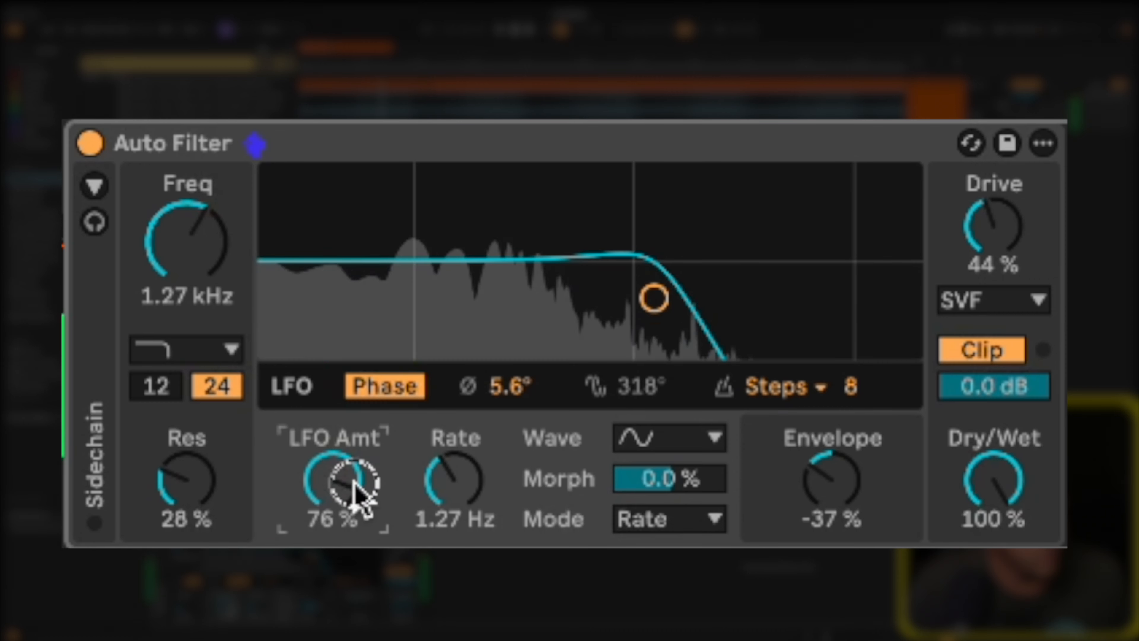
{"action": "left_click_drag", "start_coordinate": [354, 483], "coordinate": [354, 483]}
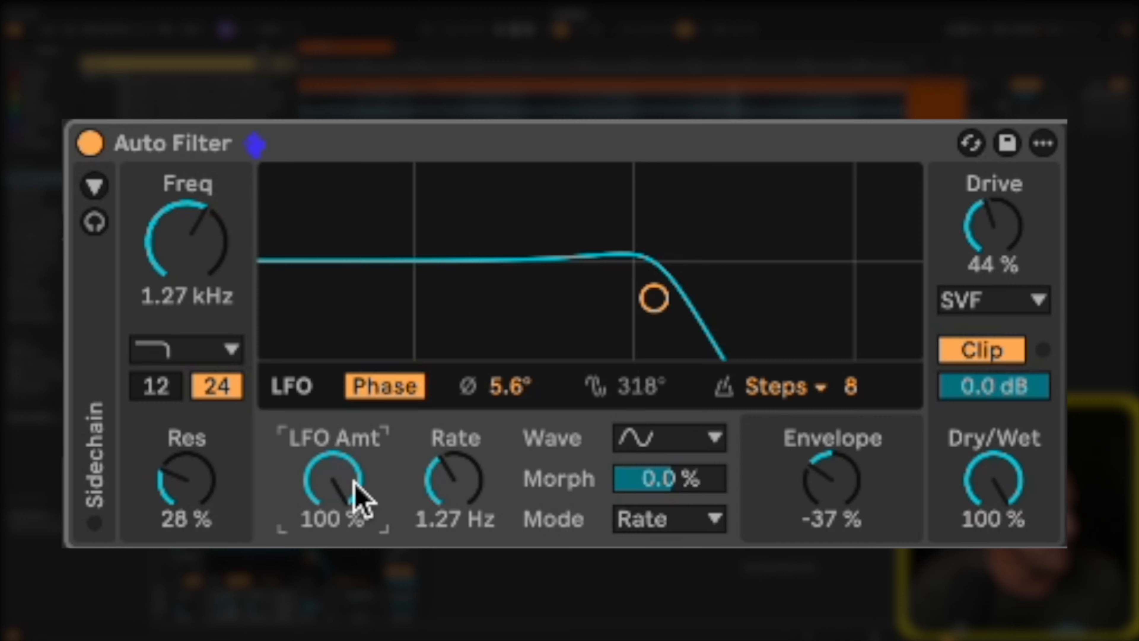
{"action": "left_click", "coordinate": [376, 388]}
{"action": "left_click_drag", "start_coordinate": [531, 388], "coordinate": [526, 379]}
{"action": "left_click", "coordinate": [368, 389]}
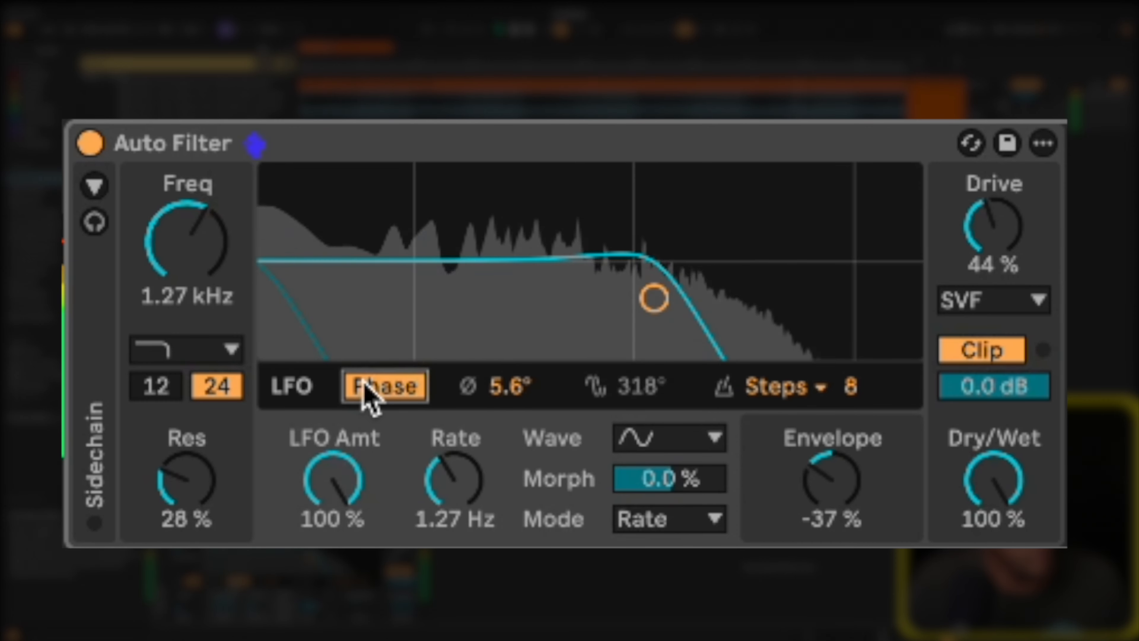
{"action": "left_click", "coordinate": [369, 389]}
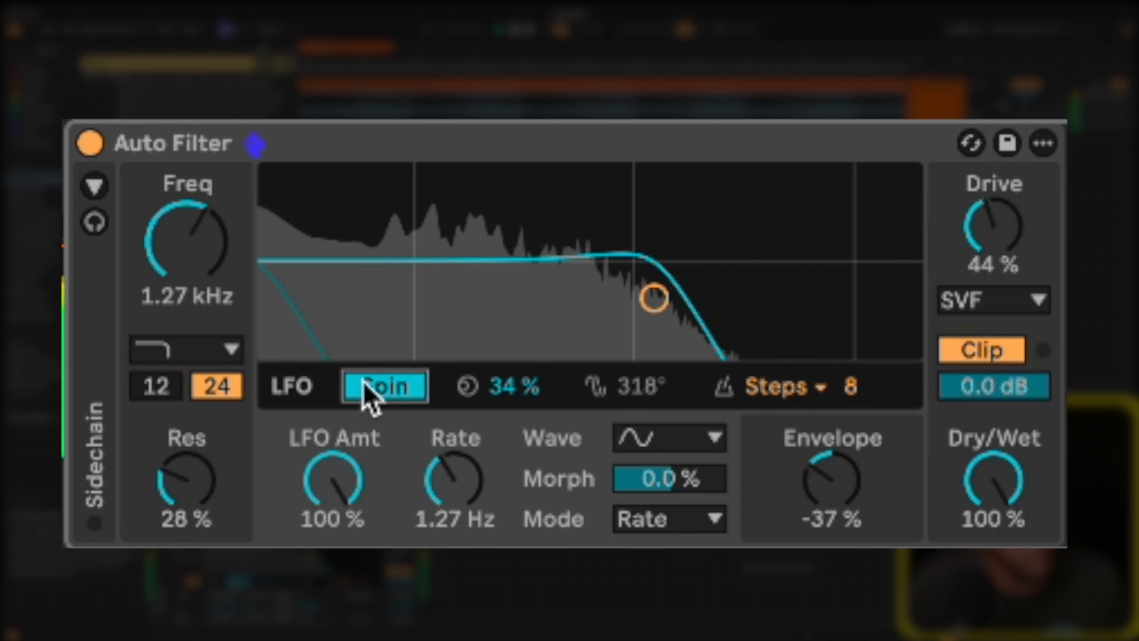
{"action": "left_click", "coordinate": [362, 386]}
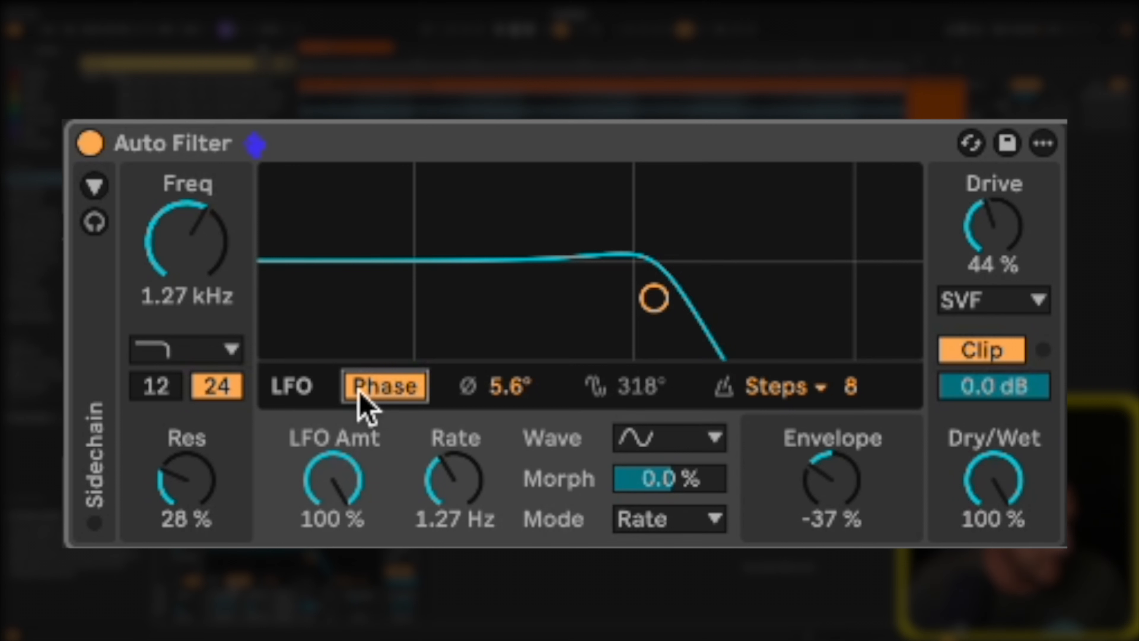
Toggle the Auto Filter's Hi-Quality option and set the envelope amount to -1.6 %.
{"action": "right_click", "coordinate": [441, 147]}
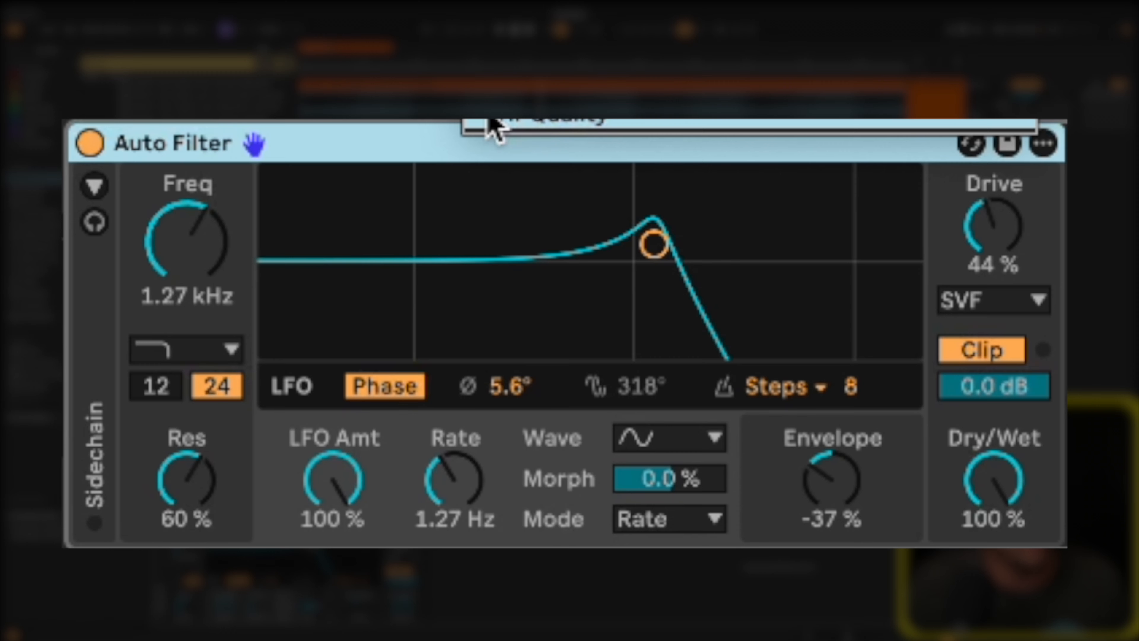
{"action": "left_click", "coordinate": [491, 125]}
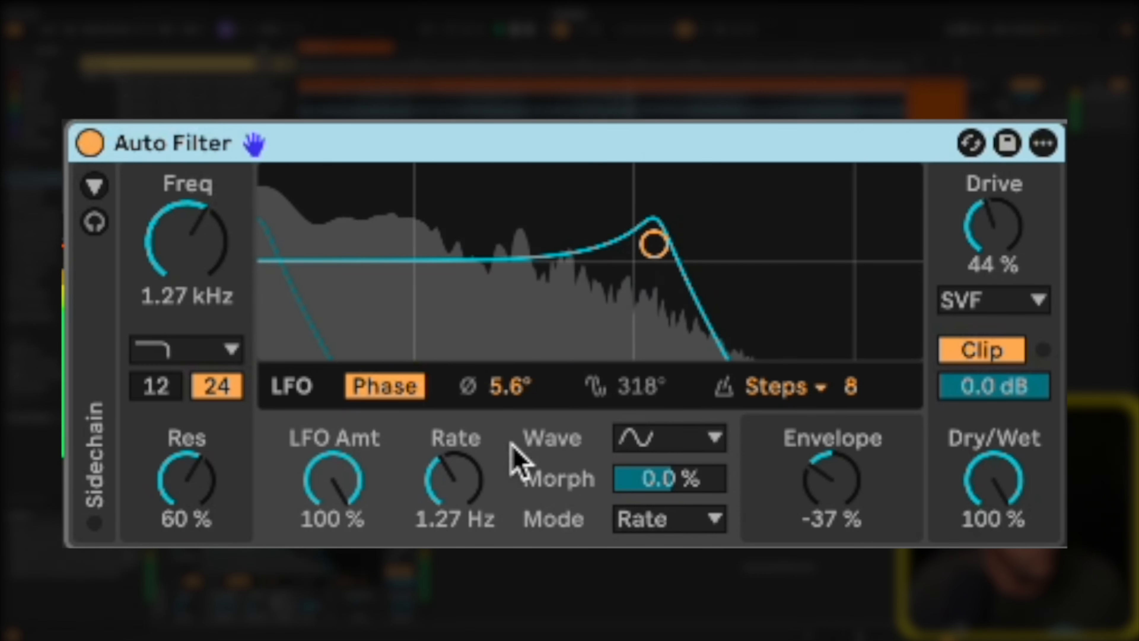
{"action": "left_click_drag", "start_coordinate": [825, 482], "coordinate": [830, 494]}
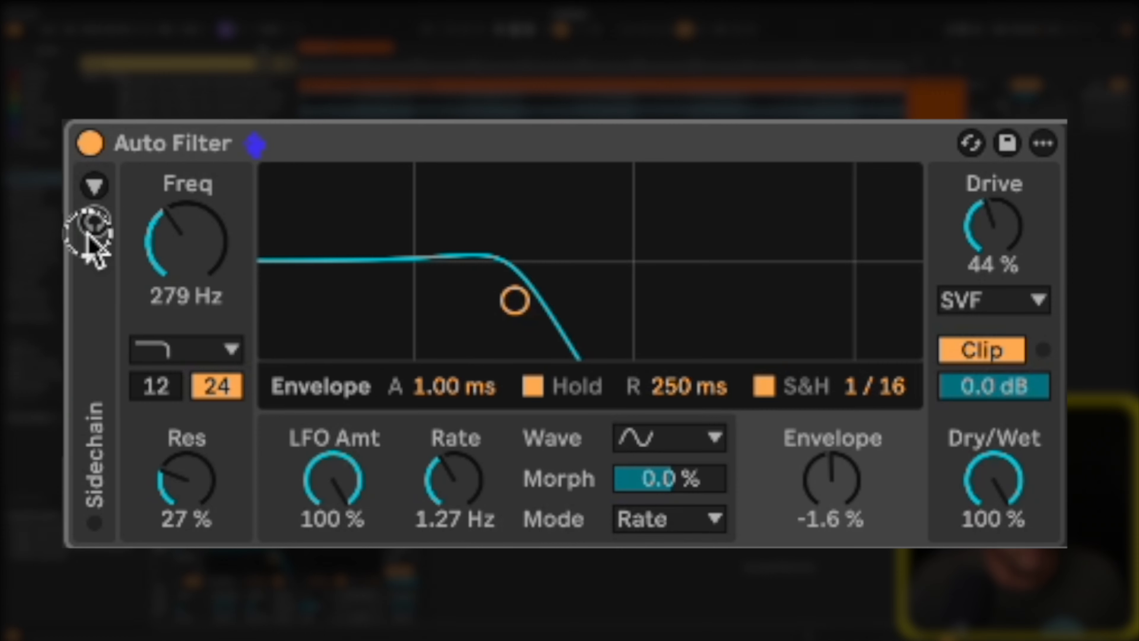
Enable sidechain listen on the Auto Filter and show the available LFO wave shapes.
{"action": "left_click", "coordinate": [93, 222]}
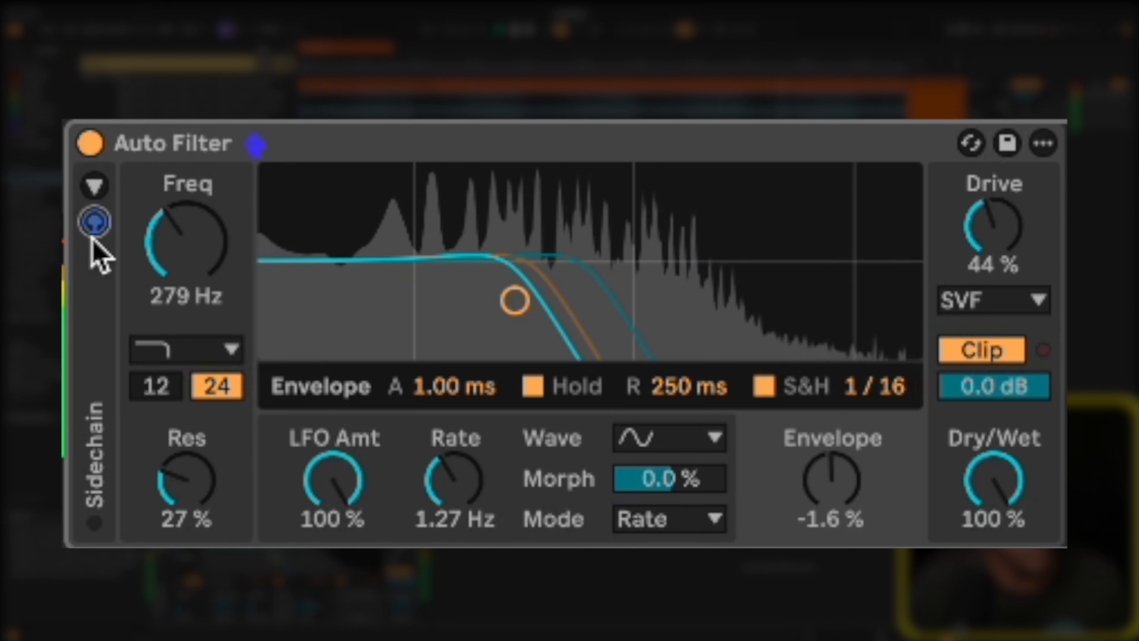
{"action": "left_click", "coordinate": [92, 237]}
{"action": "left_click", "coordinate": [675, 441]}
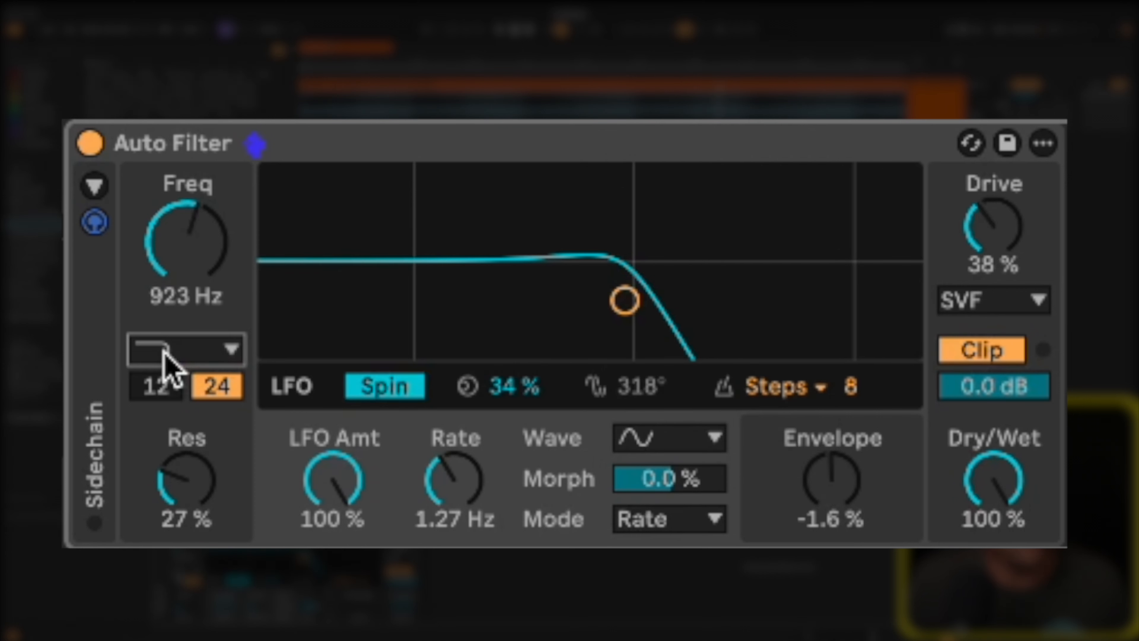
Change the filter type to Morph and raise the filter frequency to 6.32 kHz.
{"action": "left_click", "coordinate": [168, 365]}
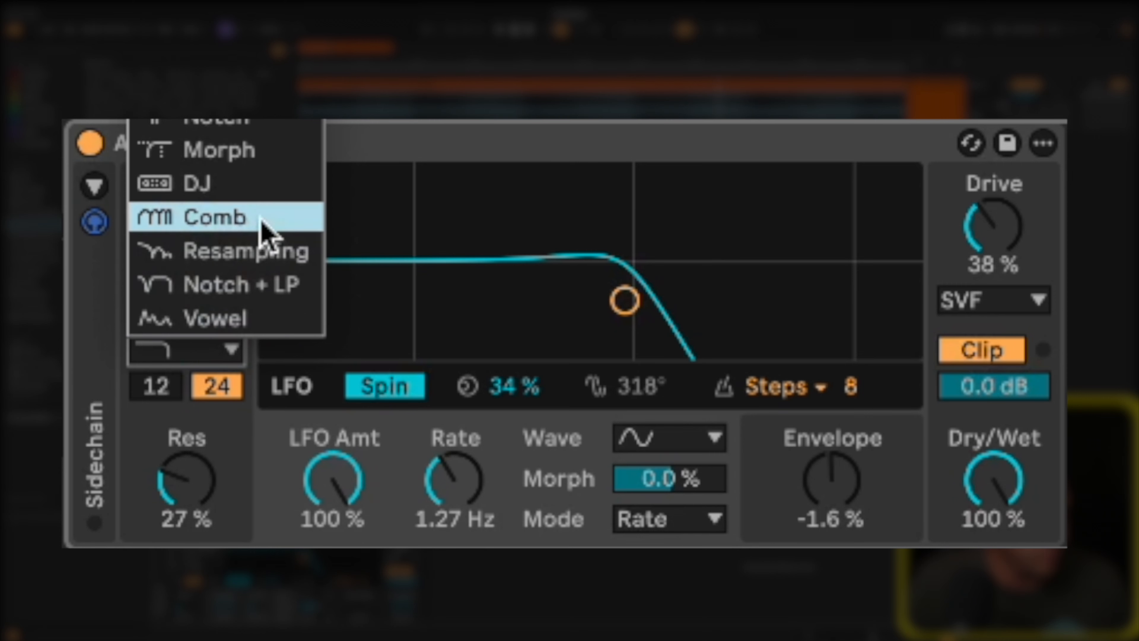
{"action": "left_click", "coordinate": [269, 152]}
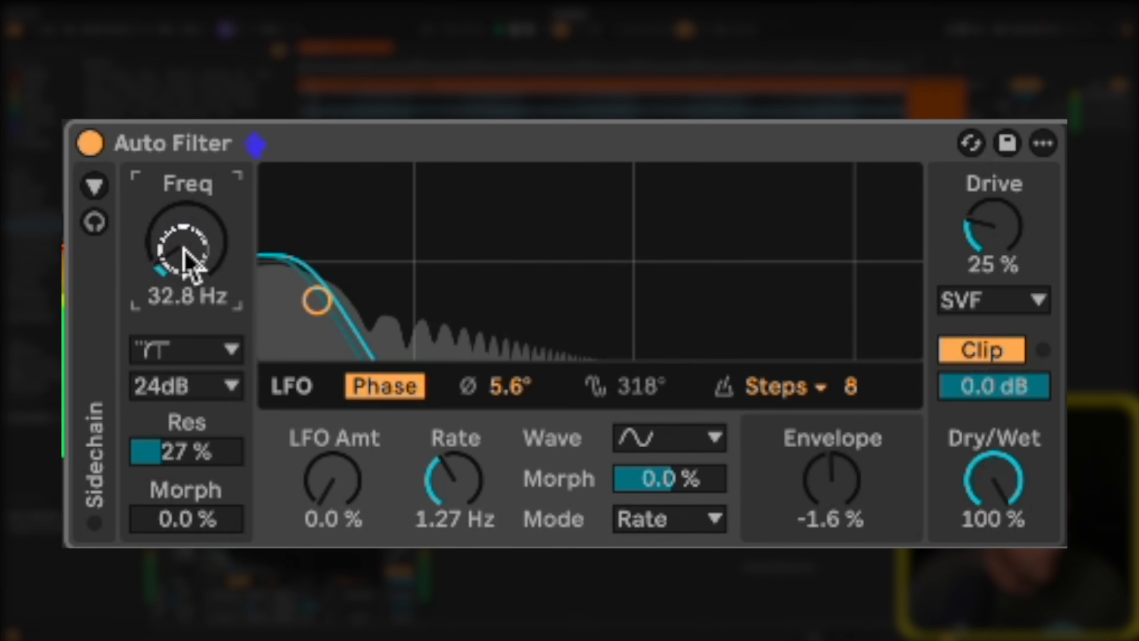
{"action": "left_click_drag", "start_coordinate": [183, 254], "coordinate": [185, 251]}
Change the filter type to DJ and sweep its Control from the high-pass side down to -51 %.
{"action": "left_click", "coordinate": [182, 349]}
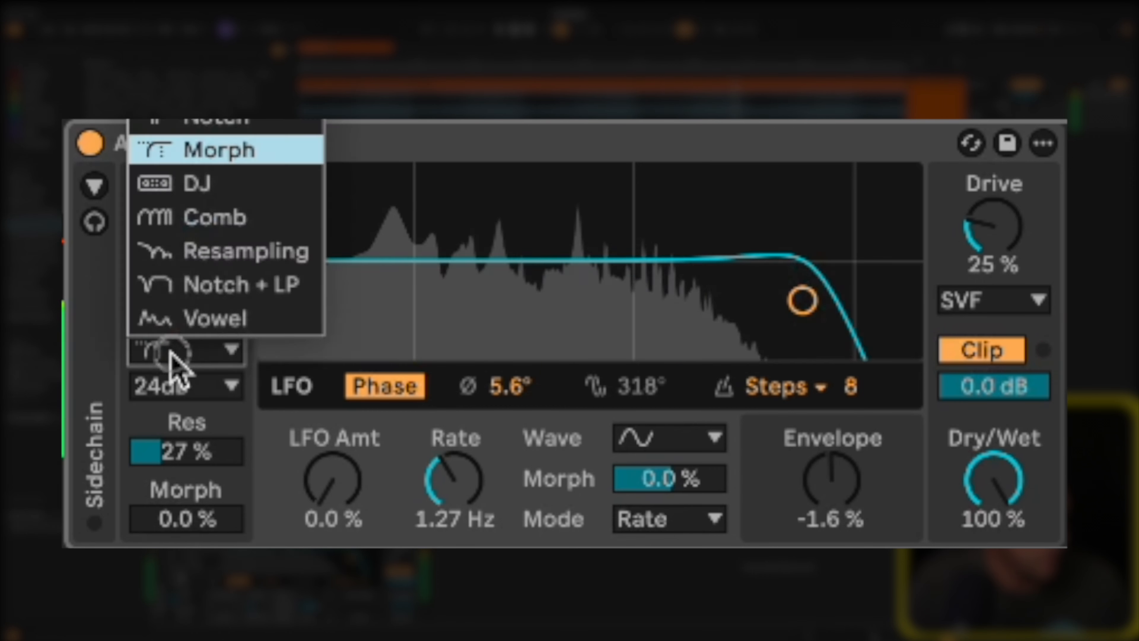
{"action": "left_click", "coordinate": [190, 178]}
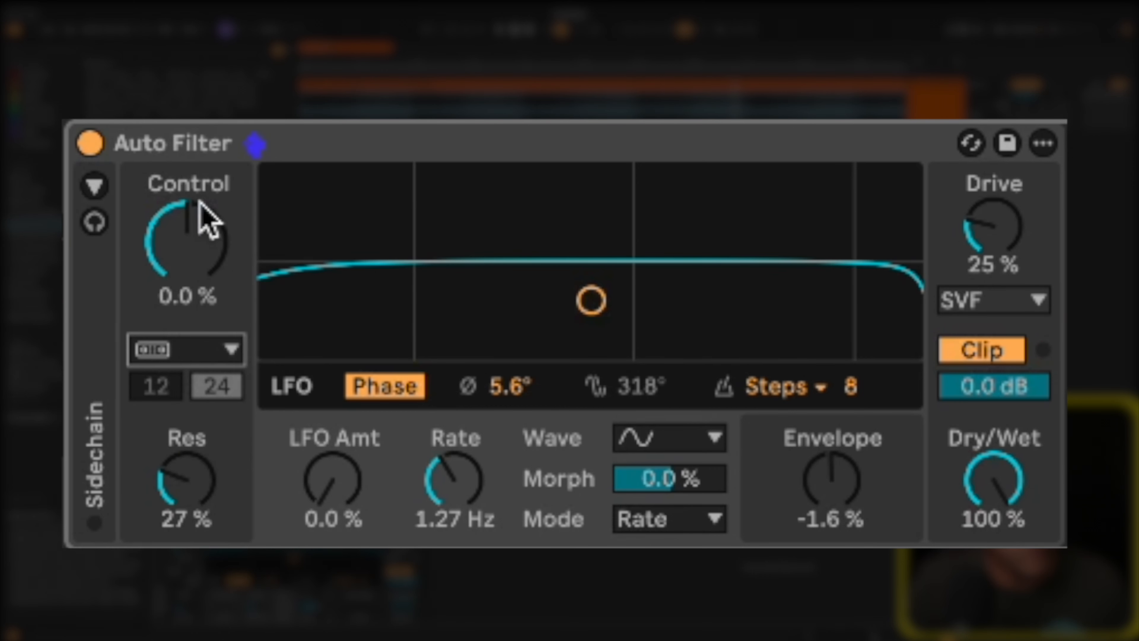
{"action": "left_click_drag", "start_coordinate": [204, 220], "coordinate": [199, 254]}
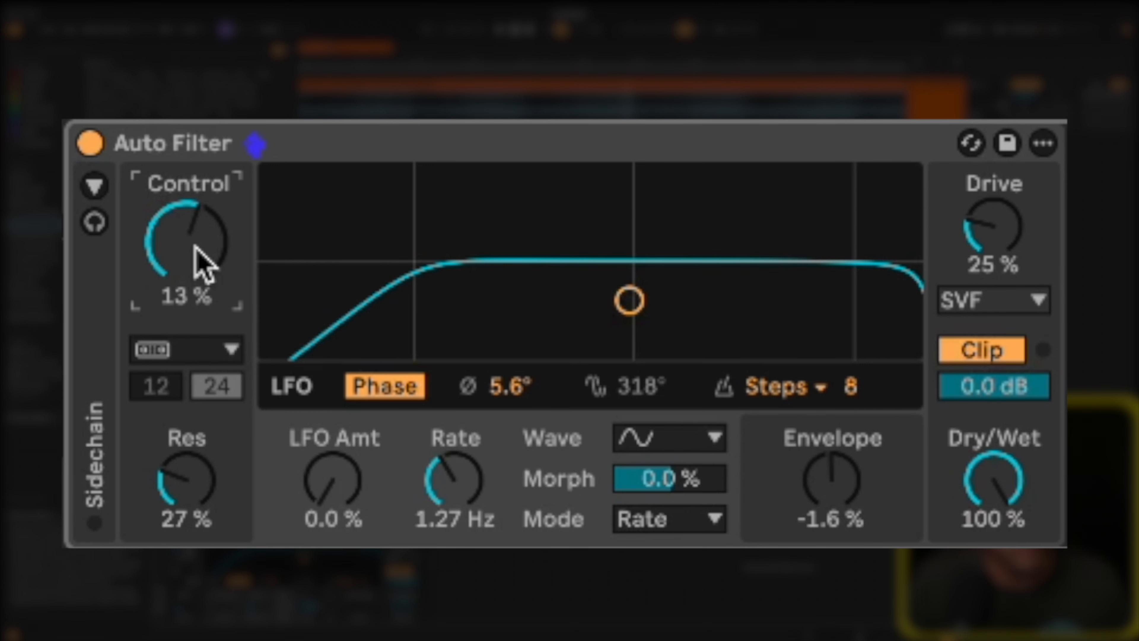
{"action": "left_click_drag", "start_coordinate": [196, 245], "coordinate": [196, 245]}
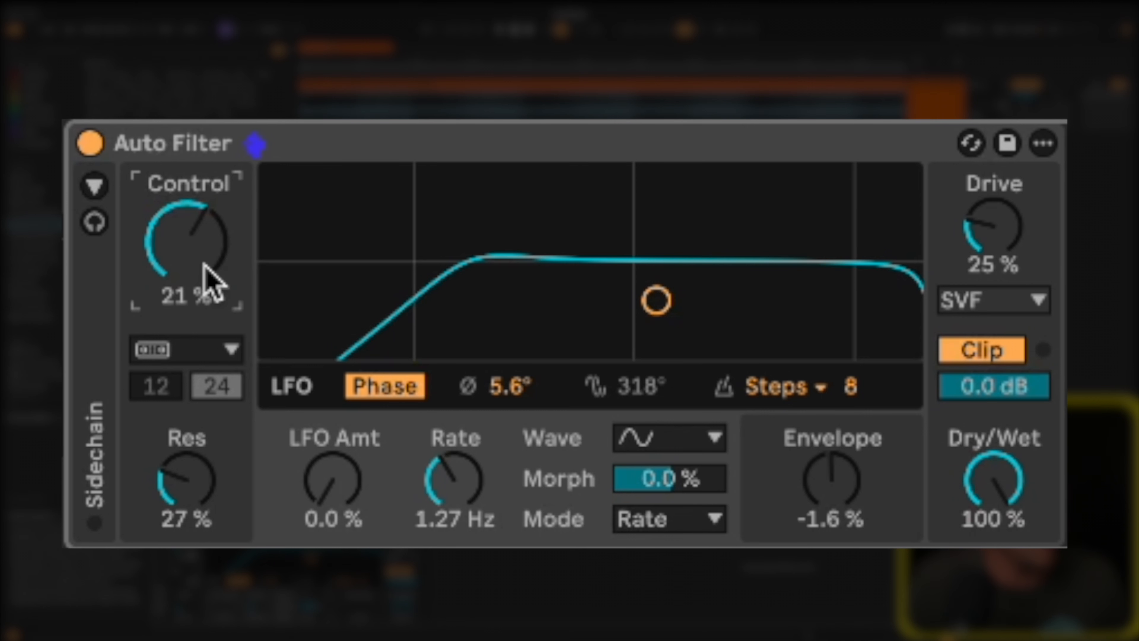
{"action": "left_click_drag", "start_coordinate": [207, 224], "coordinate": [206, 235]}
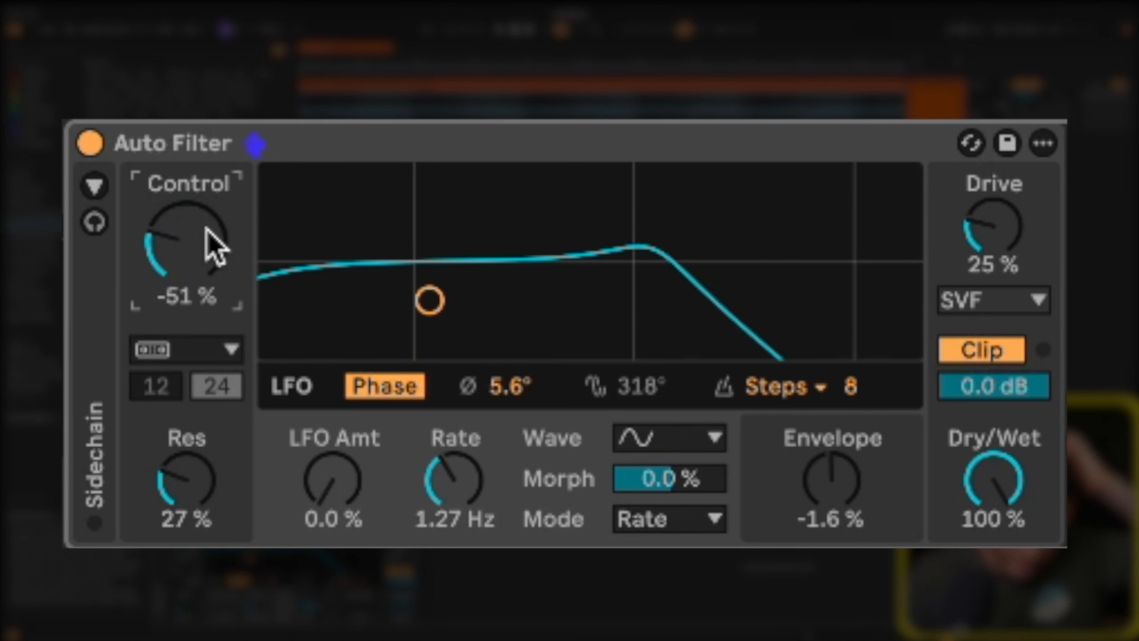
Change the filter type to Comb with a frequency of 136 Hz and a resonance of 26 %.
{"action": "left_click", "coordinate": [166, 349]}
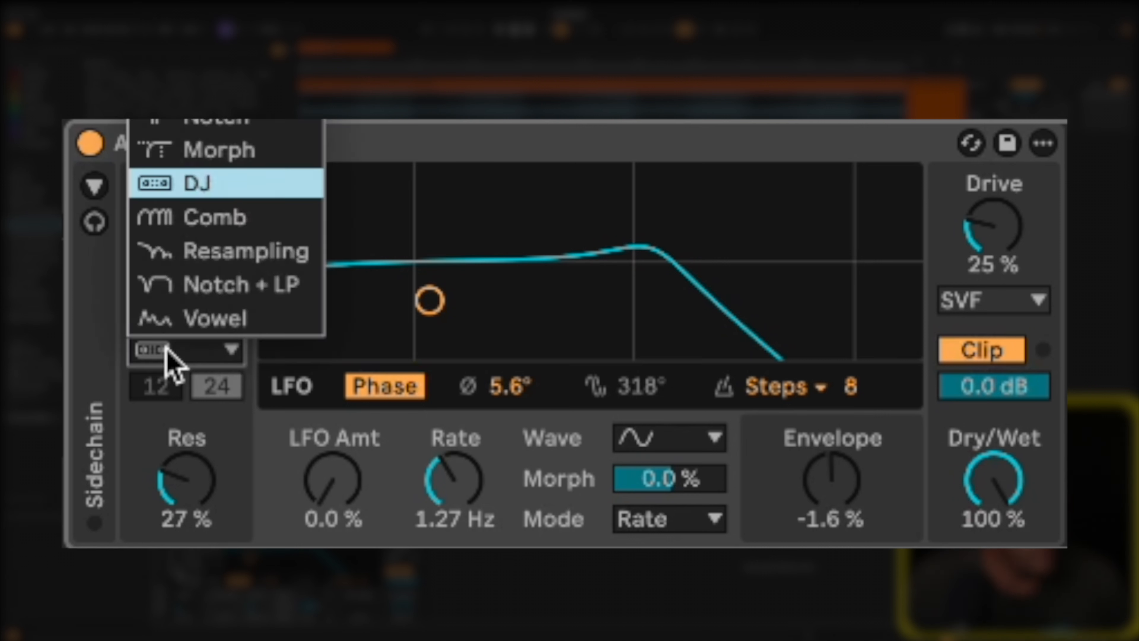
{"action": "left_click", "coordinate": [182, 230]}
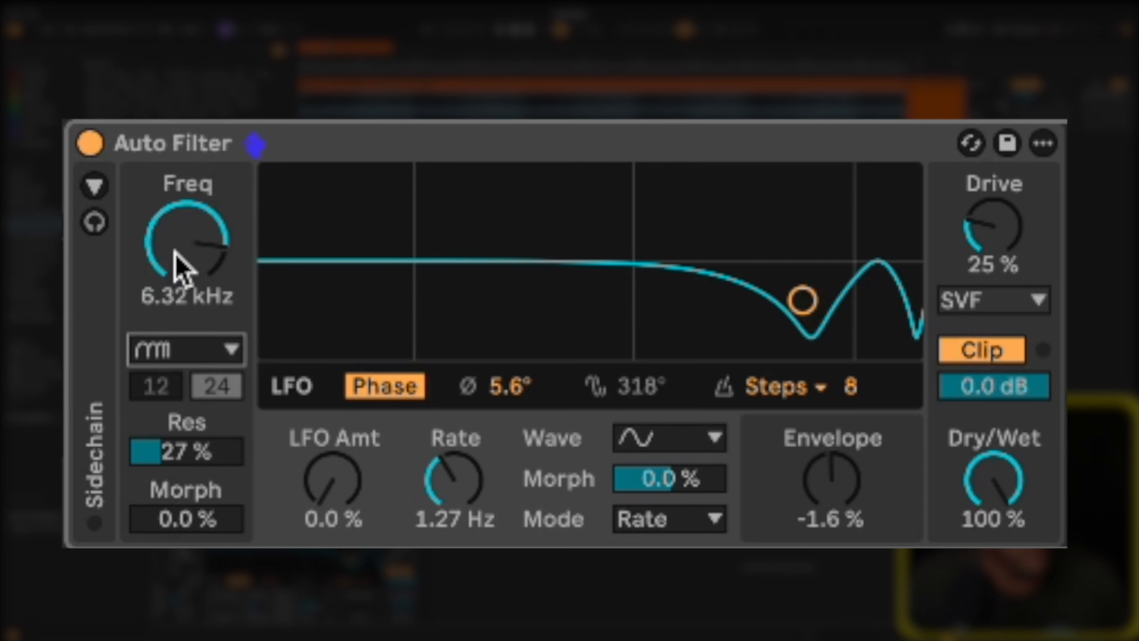
{"action": "left_click_drag", "start_coordinate": [174, 250], "coordinate": [174, 250]}
{"action": "left_click_drag", "start_coordinate": [210, 438], "coordinate": [210, 440]}
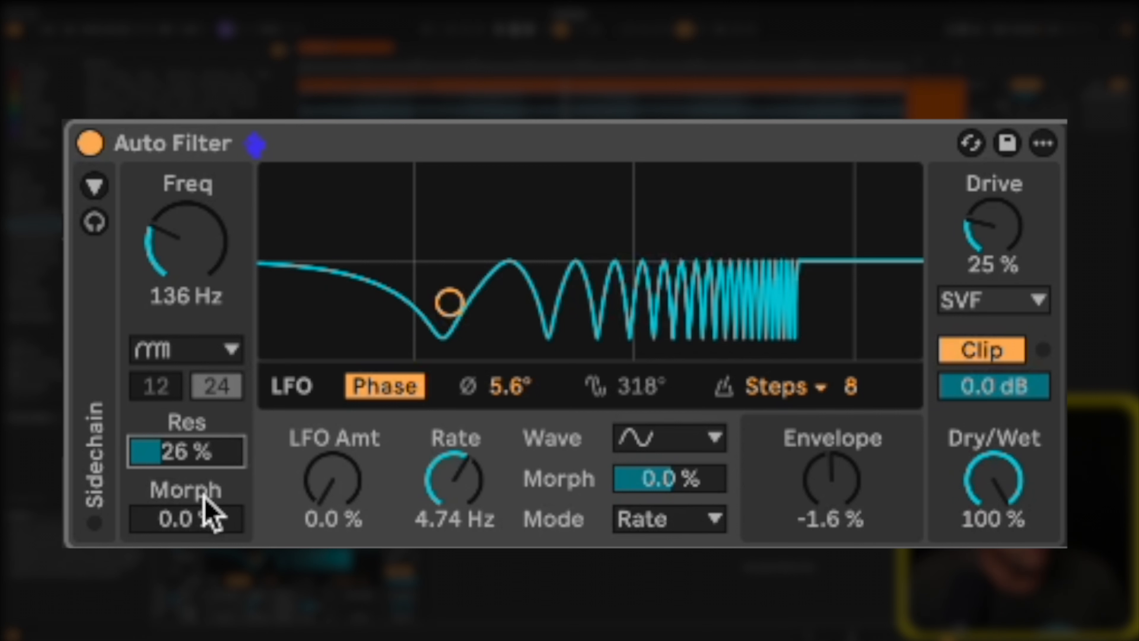
Set the comb filter's morph to 0.8 %, resonance to 48 % and frequency to 45.5 Hz.
{"action": "left_click_drag", "start_coordinate": [172, 525], "coordinate": [174, 526]}
{"action": "left_click_drag", "start_coordinate": [194, 458], "coordinate": [200, 469]}
{"action": "left_click", "coordinate": [255, 147]}
{"action": "left_click_drag", "start_coordinate": [184, 245], "coordinate": [219, 269]}
Change the filter type to Resampling and sweep its frequency, ending at 2.94 kHz.
{"action": "left_click", "coordinate": [191, 352]}
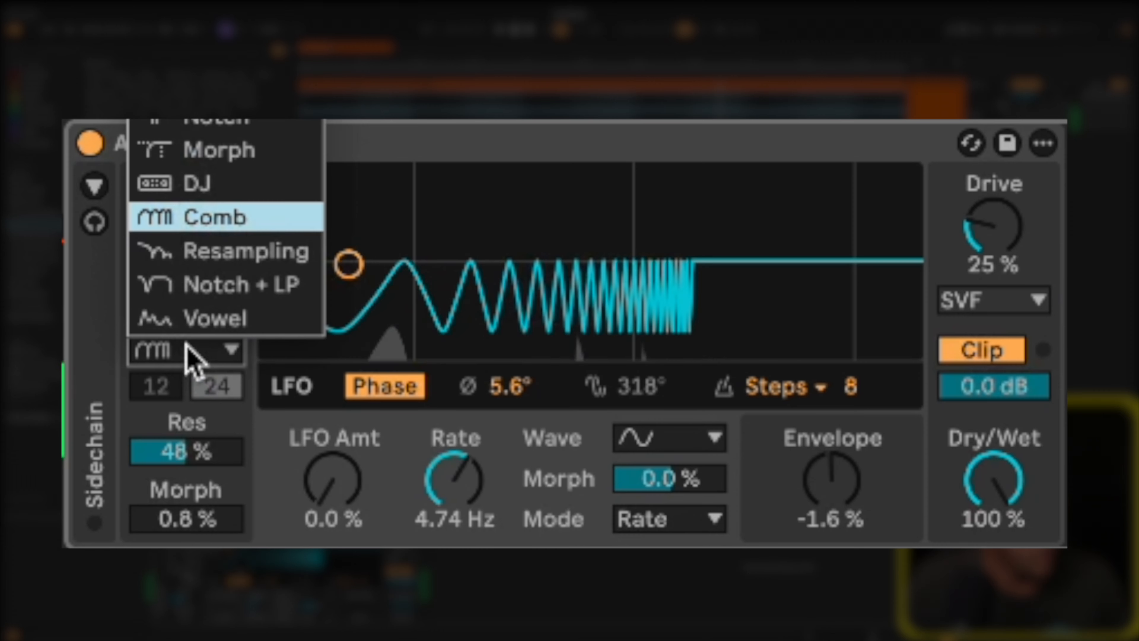
{"action": "left_click", "coordinate": [188, 253]}
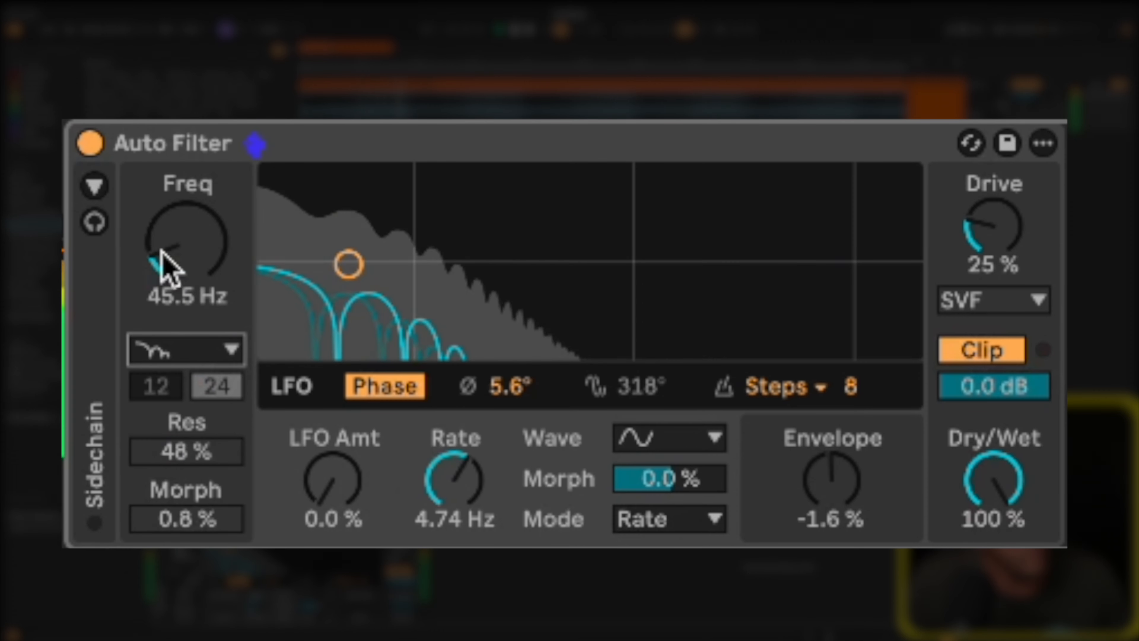
{"action": "mouse_move", "coordinate": [165, 262]}
{"action": "left_mouse_down"}
{"action": "mouse_move", "coordinate": [177, 264]}
{"action": "mouse_move", "coordinate": [172, 252]}
{"action": "left_mouse_up"}
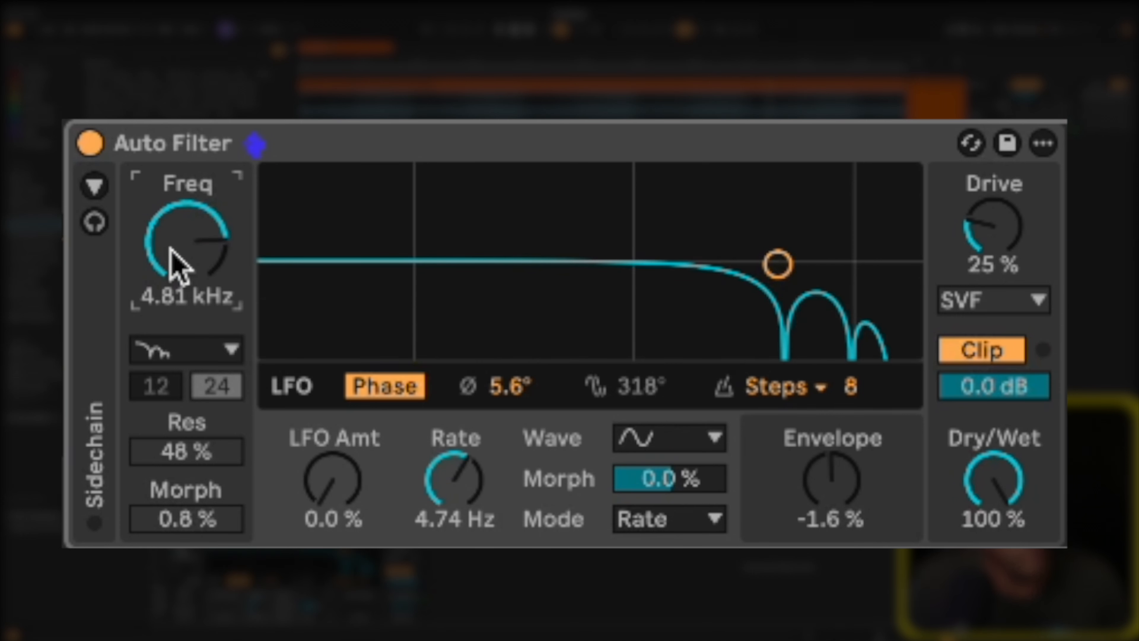
{"action": "left_click_drag", "start_coordinate": [170, 248], "coordinate": [173, 252]}
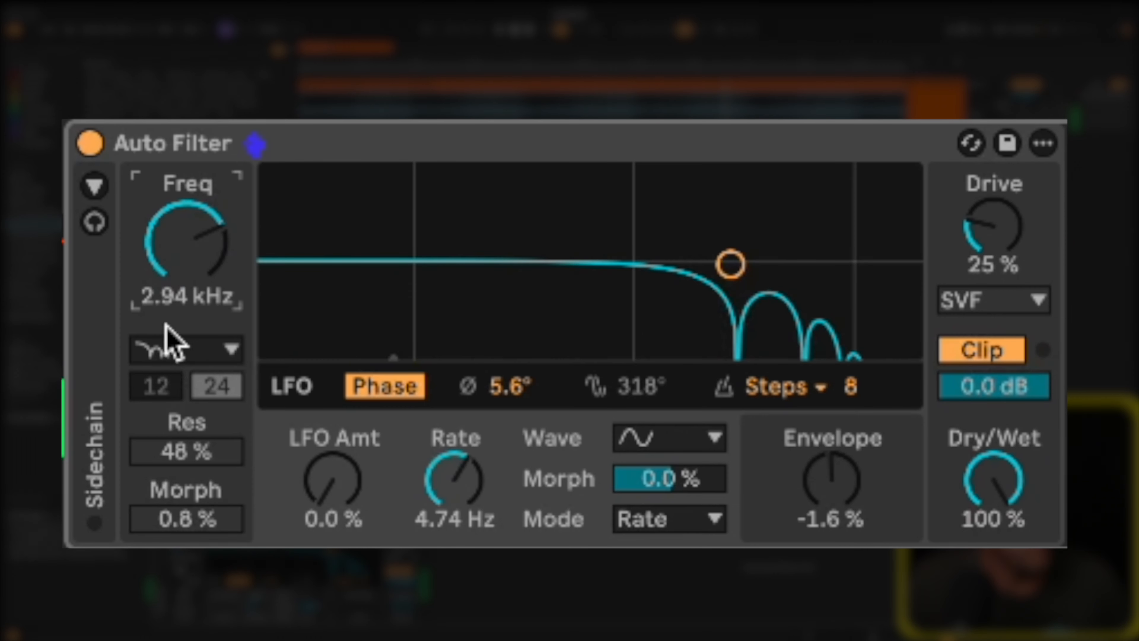
Change the filter type to Notch + LP and sweep the filter frequency.
{"action": "left_click", "coordinate": [169, 354]}
{"action": "left_click", "coordinate": [193, 285]}
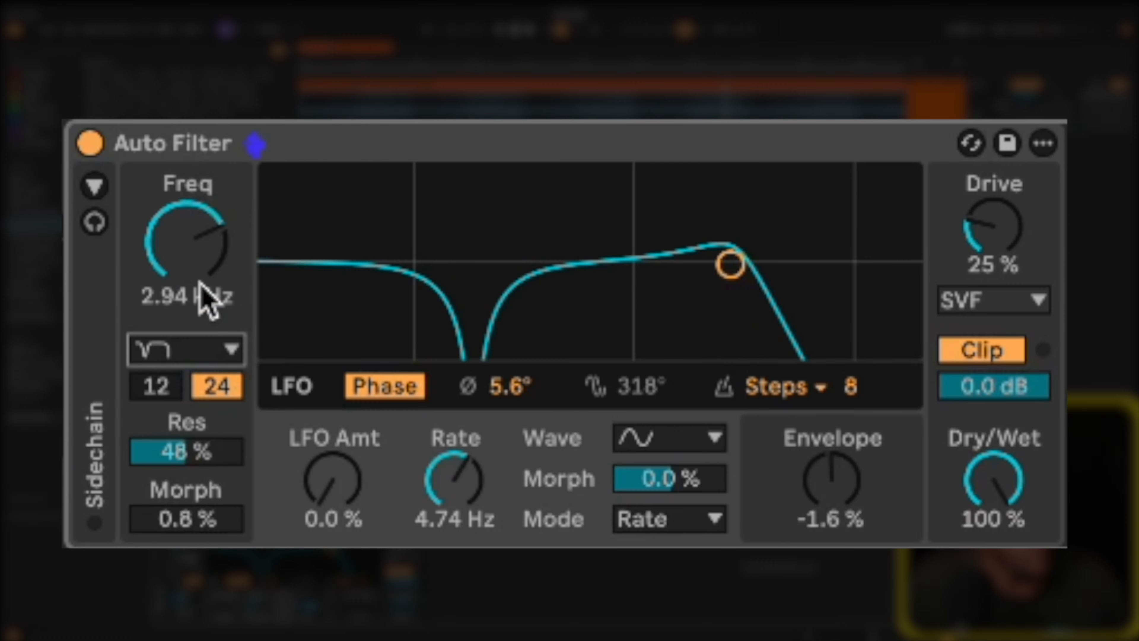
{"action": "left_click_drag", "start_coordinate": [193, 262], "coordinate": [167, 265]}
Change the filter type to Vowel and set its pitch to -4 st.
{"action": "left_click", "coordinate": [196, 352]}
{"action": "left_click", "coordinate": [201, 320]}
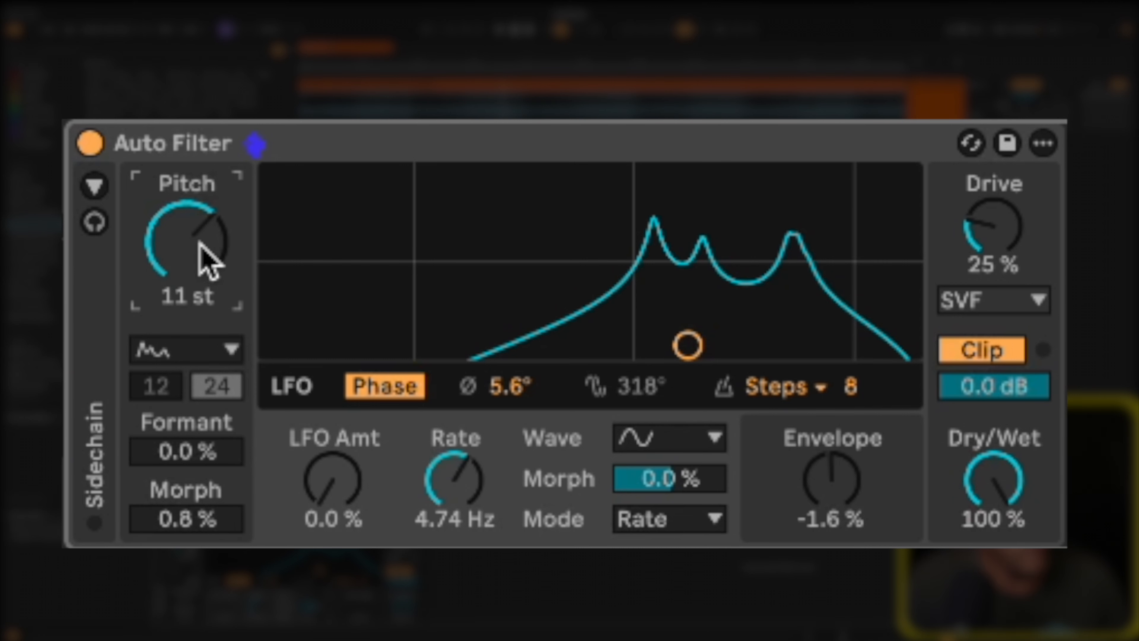
{"action": "left_click_drag", "start_coordinate": [207, 259], "coordinate": [196, 251]}
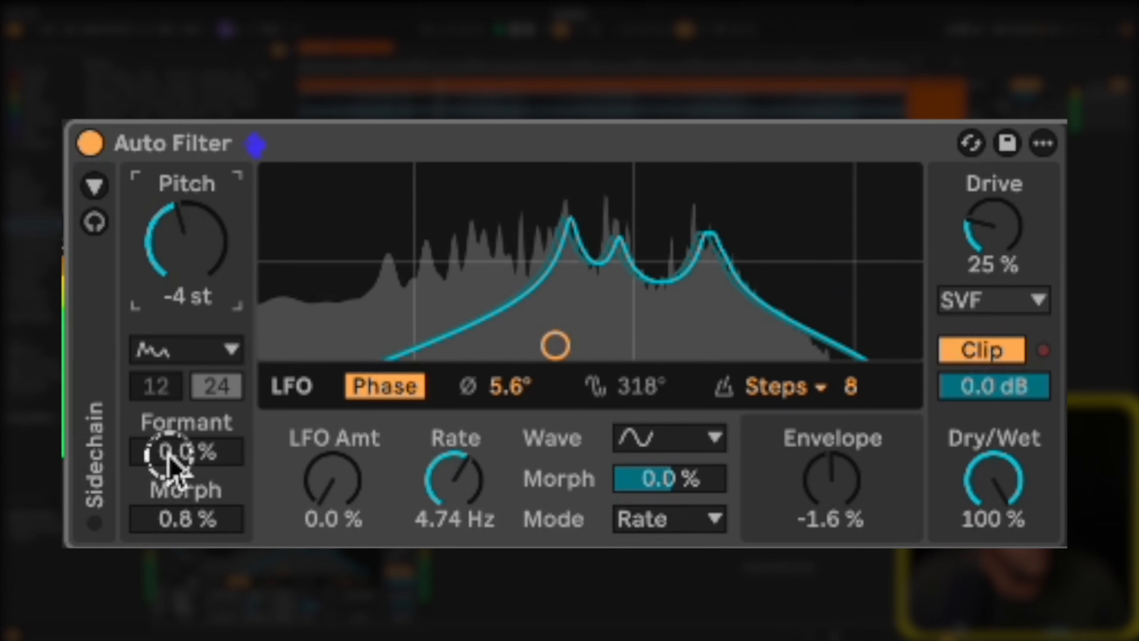
Set the vowel filter's formant to 70 % and reset its morph to 0 %.
{"action": "left_click_drag", "start_coordinate": [165, 453], "coordinate": [175, 465]}
{"action": "key", "text": "space"}
{"action": "double_click", "coordinate": [180, 515]}
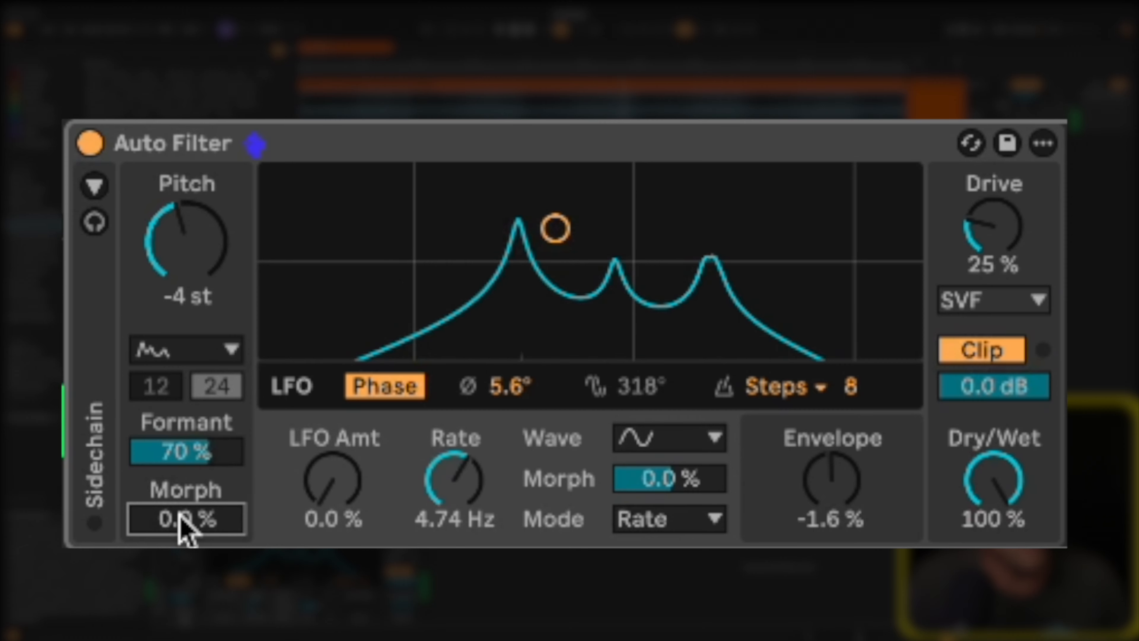
Raise the vowel filter's morph to 98 % and its formant to 100 %.
{"action": "left_click", "coordinate": [180, 521]}
{"action": "key", "text": "space"}
{"action": "left_click_drag", "start_coordinate": [176, 513], "coordinate": [176, 513]}
{"action": "left_click_drag", "start_coordinate": [165, 446], "coordinate": [168, 451]}
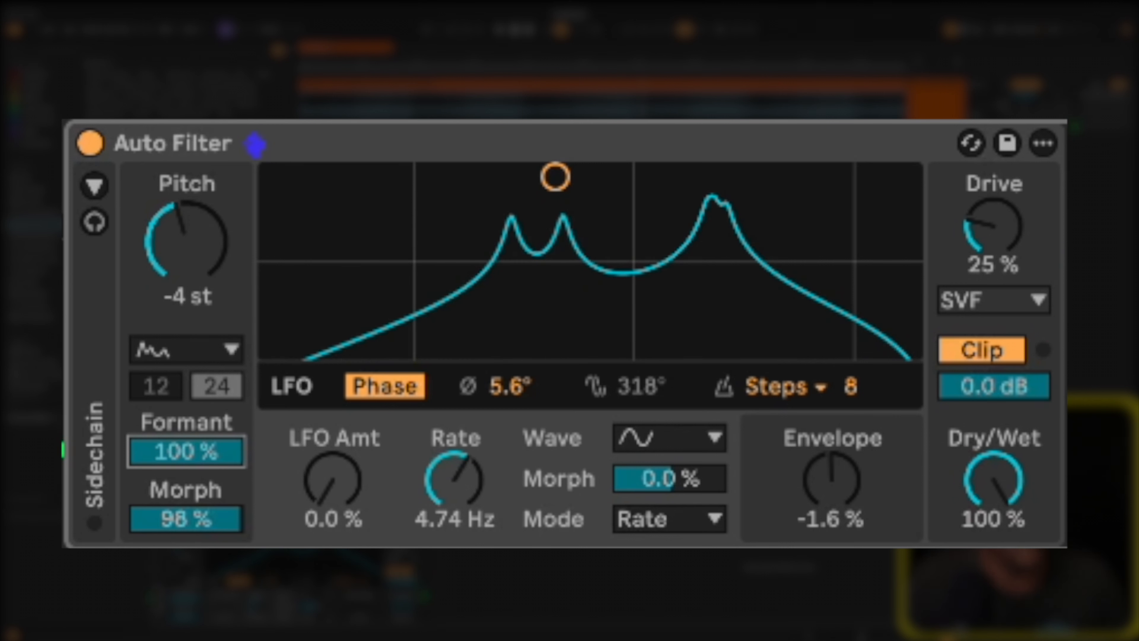
Change the filter circuit type below the Drive control to DFM.
{"action": "left_click", "coordinate": [1001, 302]}
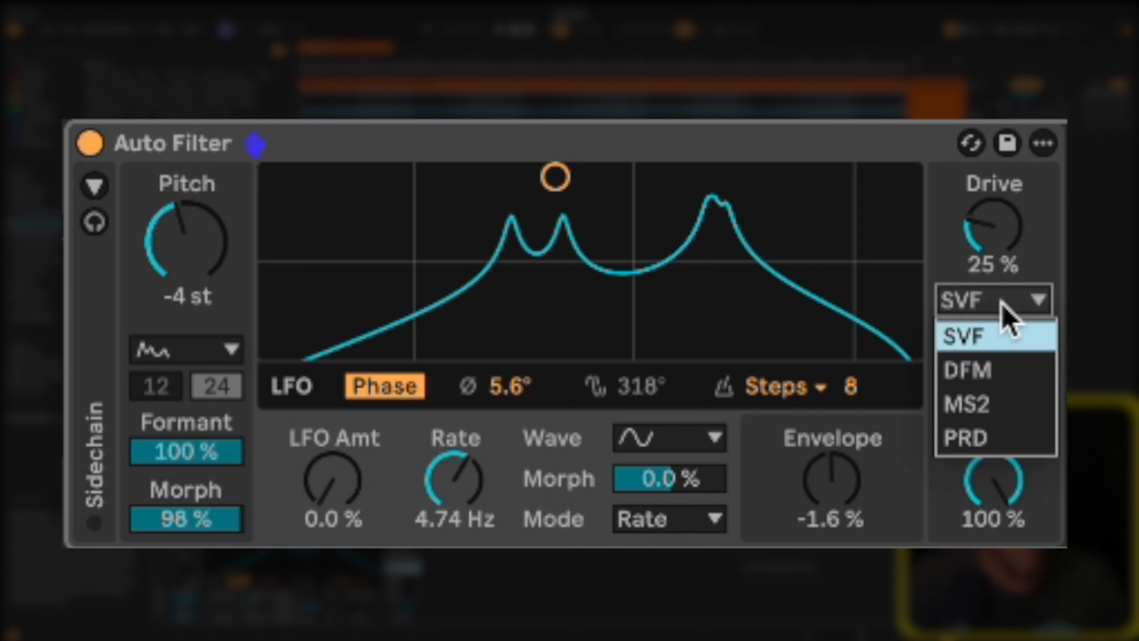
{"action": "left_click", "coordinate": [995, 371]}
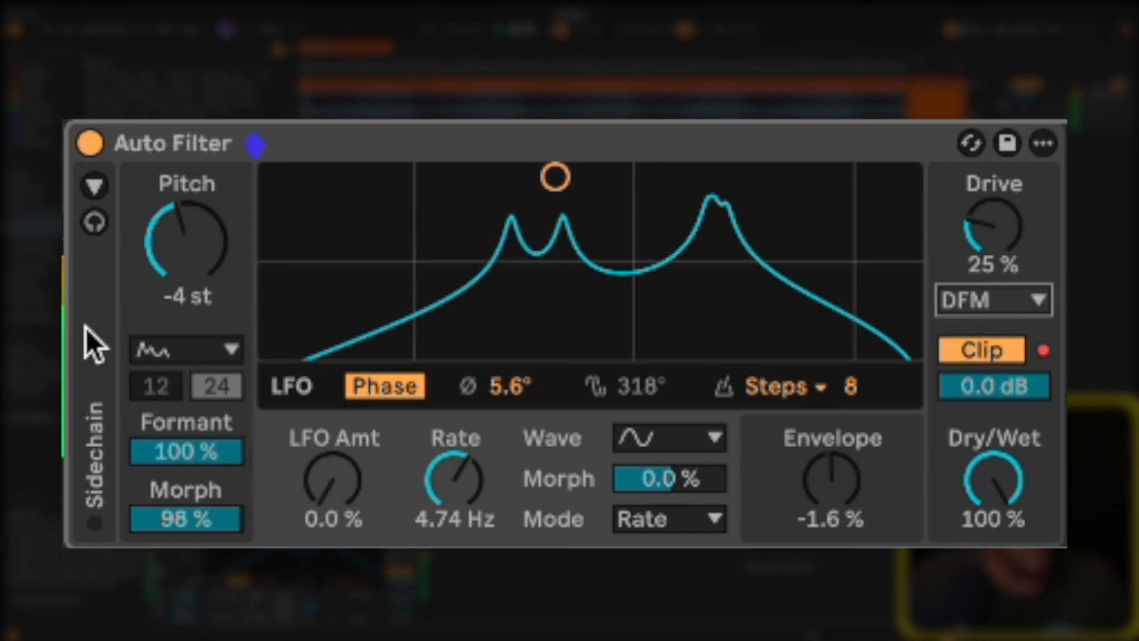
{"action": "left_click", "coordinate": [975, 302]}
{"action": "left_click", "coordinate": [971, 377]}
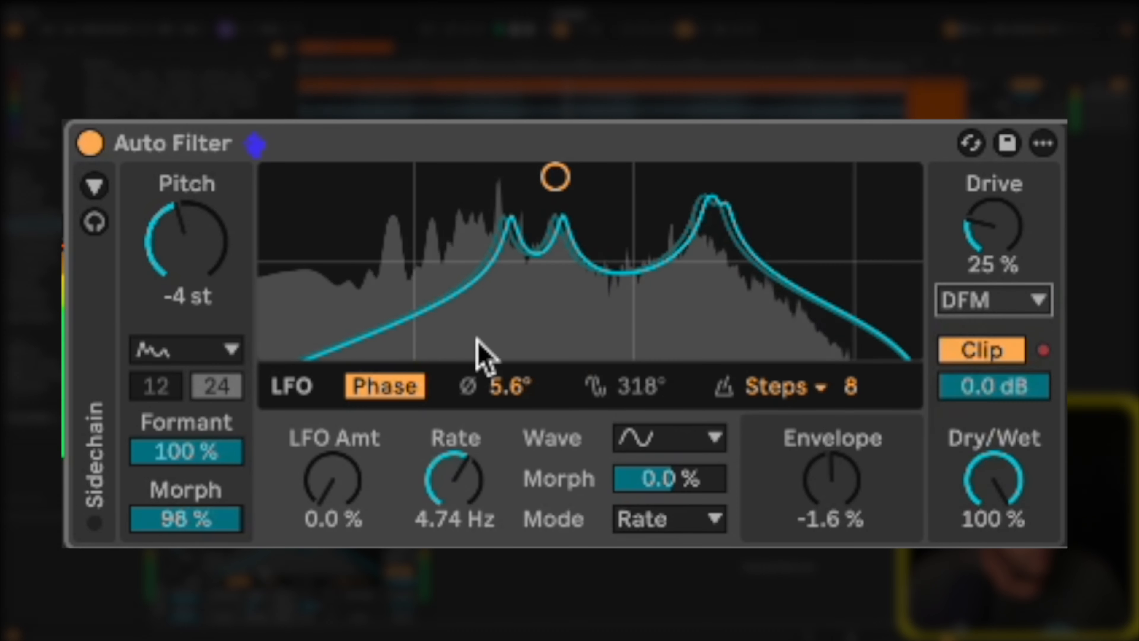
Raise the filter drive to 33 % and the vowel filter's pitch to 10 st.
{"action": "mouse_move", "coordinate": [1004, 227]}
{"action": "left_mouse_down"}
{"action": "mouse_move", "coordinate": [1014, 208]}
{"action": "mouse_move", "coordinate": [1009, 224]}
{"action": "left_mouse_up"}
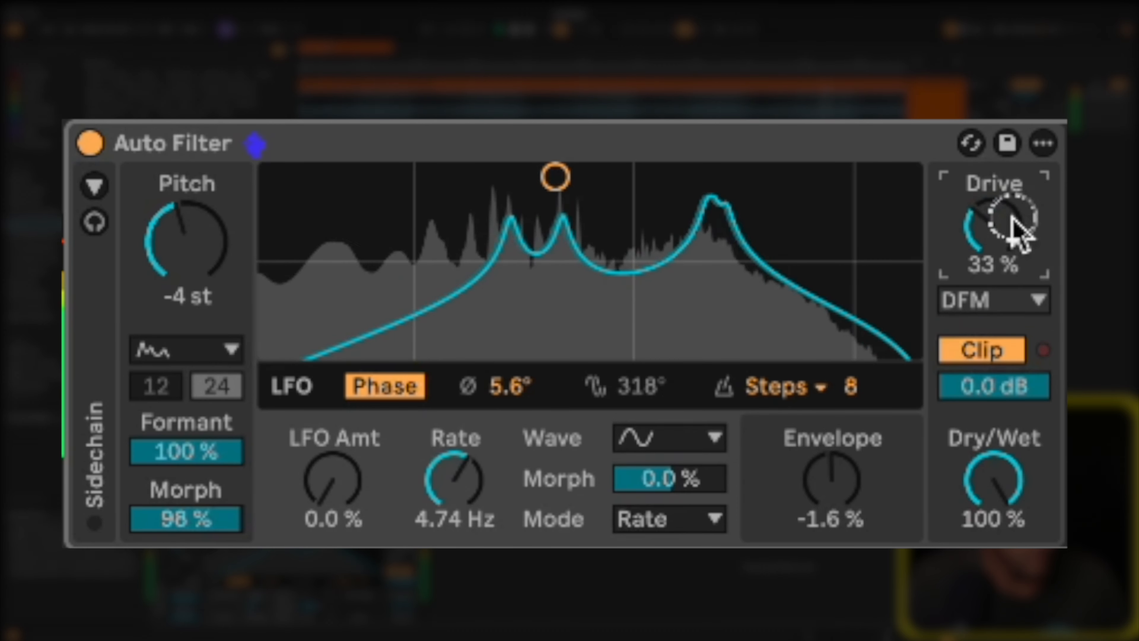
{"action": "mouse_move", "coordinate": [186, 242]}
{"action": "left_mouse_down"}
{"action": "mouse_move", "coordinate": [178, 255]}
{"action": "mouse_move", "coordinate": [198, 260]}
{"action": "left_mouse_up"}
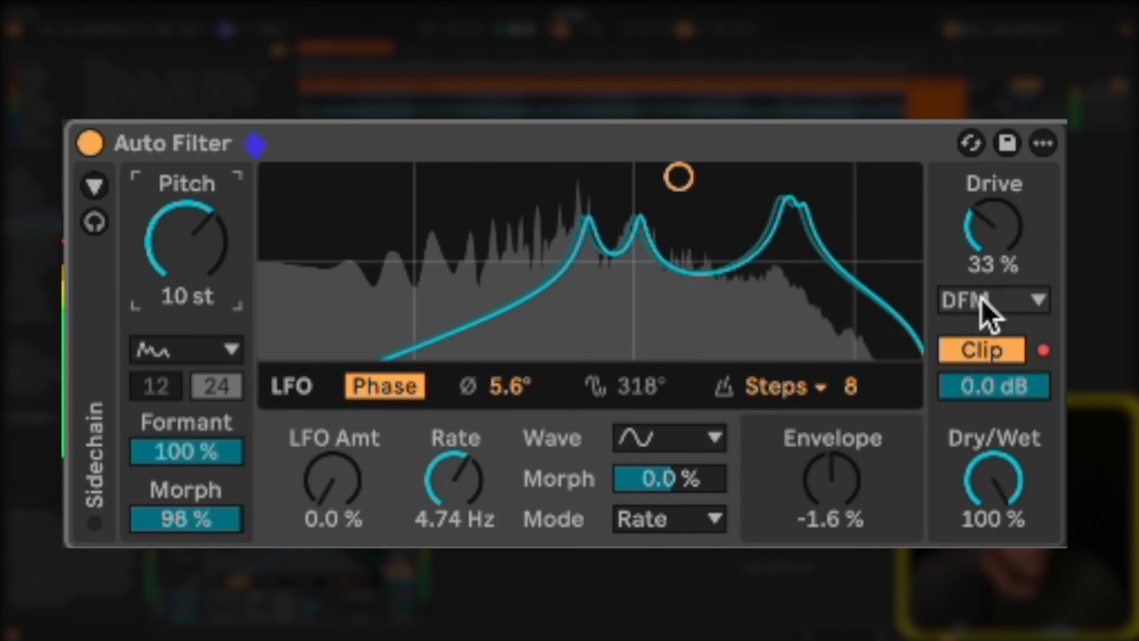
Change the filter circuit to MS2 and use a low-pass filter with its frequency at 7.06 kHz.
{"action": "left_click", "coordinate": [968, 300]}
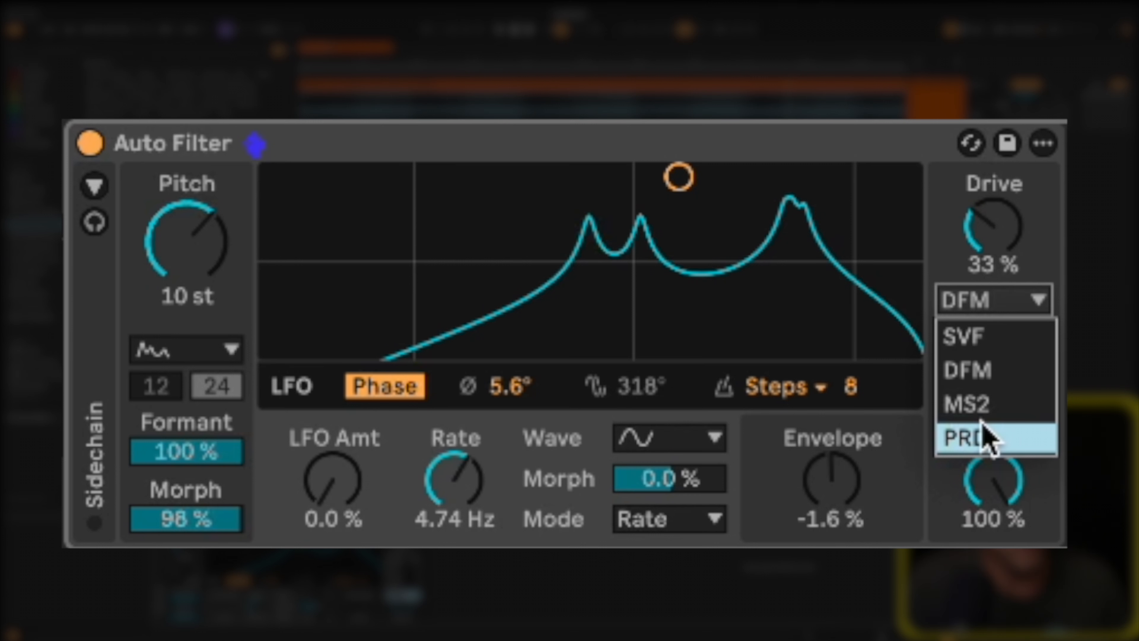
{"action": "left_click", "coordinate": [1004, 406]}
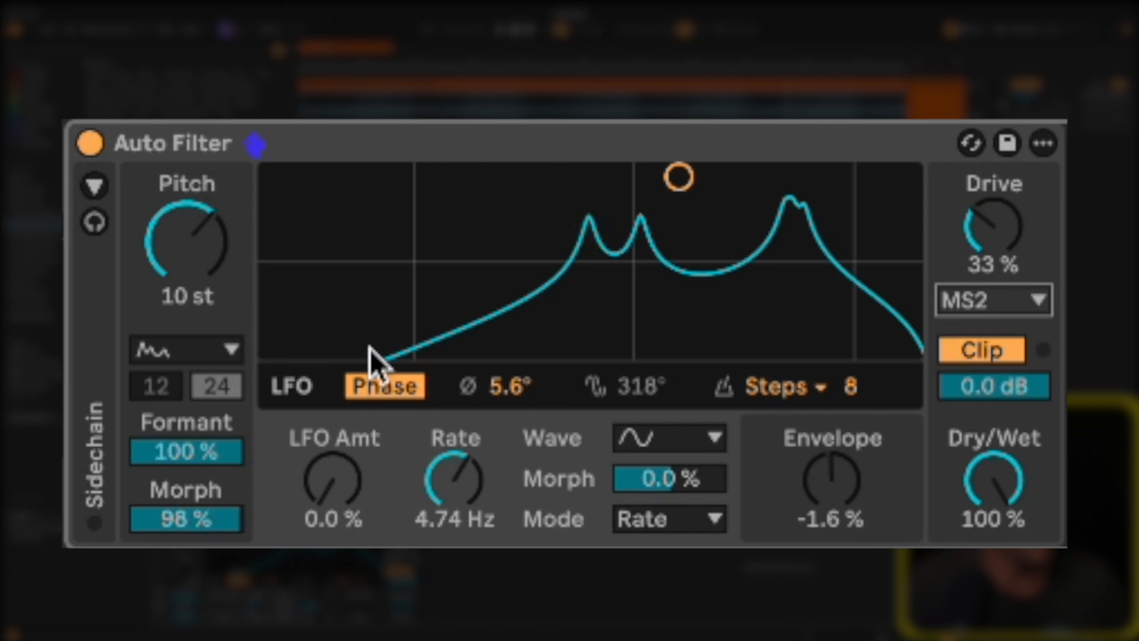
{"action": "left_click_drag", "start_coordinate": [177, 234], "coordinate": [177, 233]}
Change the filter circuit to PRD and lower the low-pass frequency to 3.28 kHz.
{"action": "left_click", "coordinate": [993, 300]}
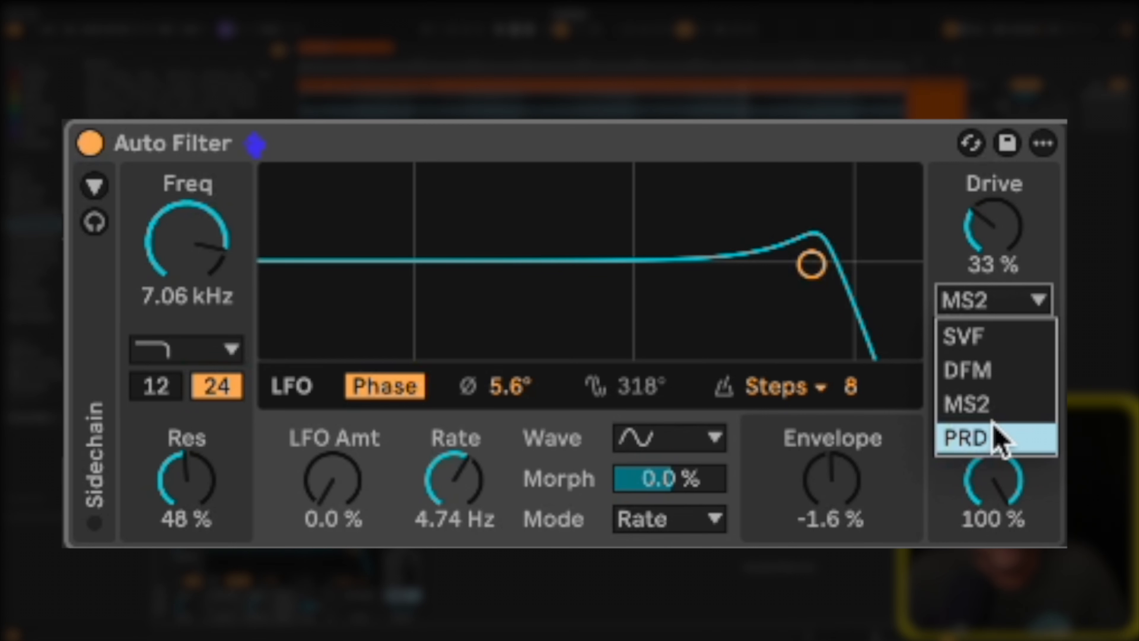
{"action": "left_click", "coordinate": [998, 442]}
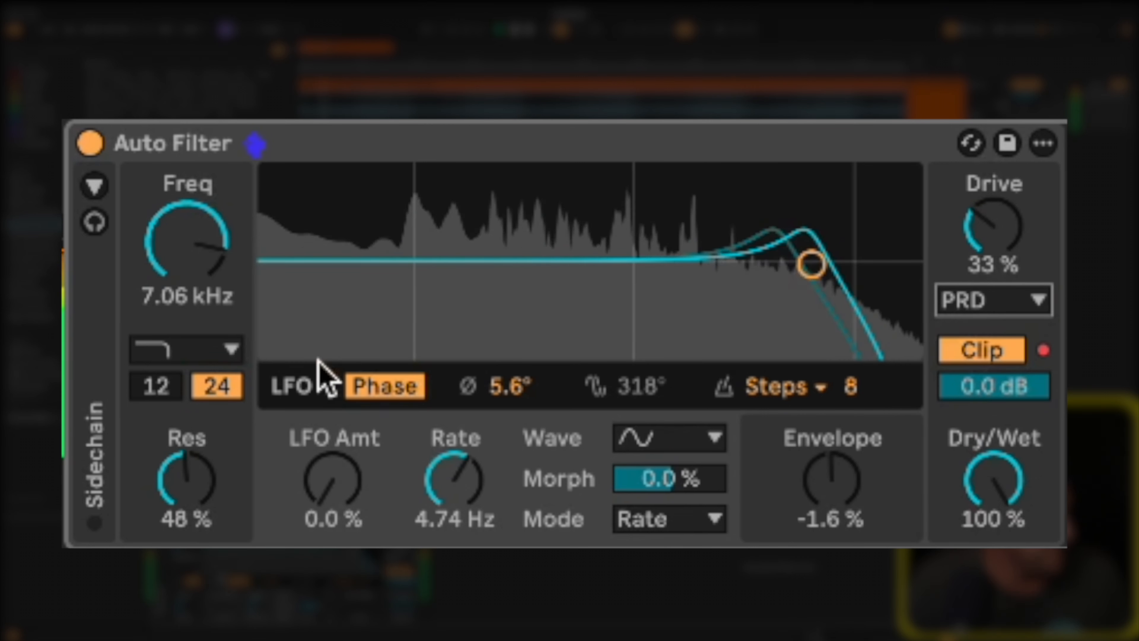
{"action": "left_click", "coordinate": [140, 255]}
{"action": "left_click_drag", "start_coordinate": [177, 246], "coordinate": [182, 246]}
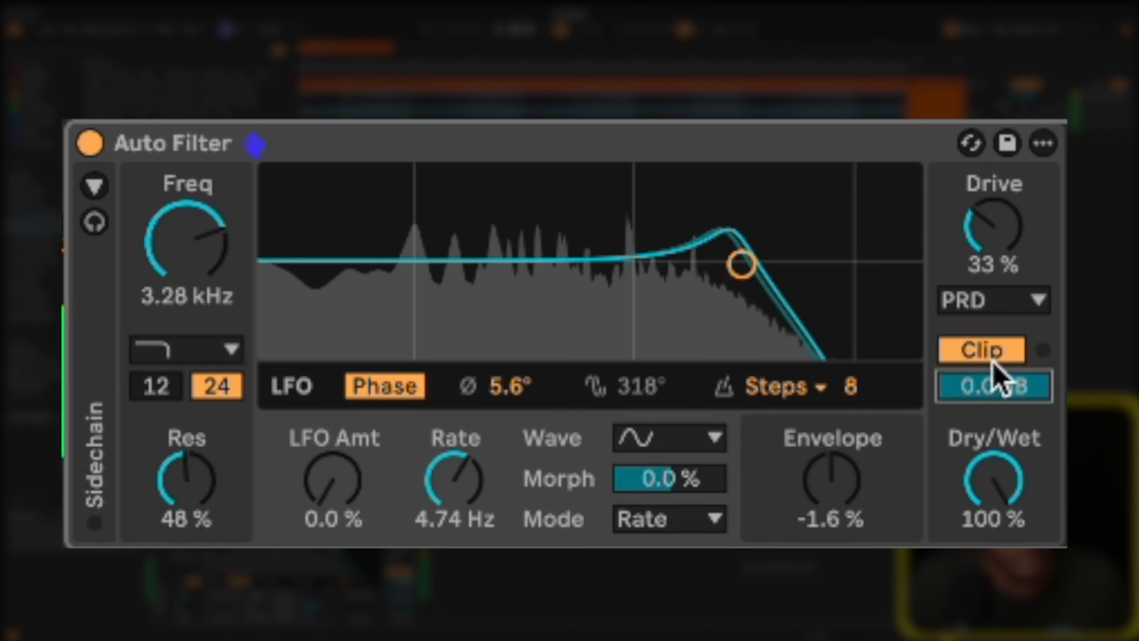
Switch the output clipping off and on again, and raise the drive to 52 %.
{"action": "left_click", "coordinate": [977, 352]}
{"action": "left_click", "coordinate": [970, 354]}
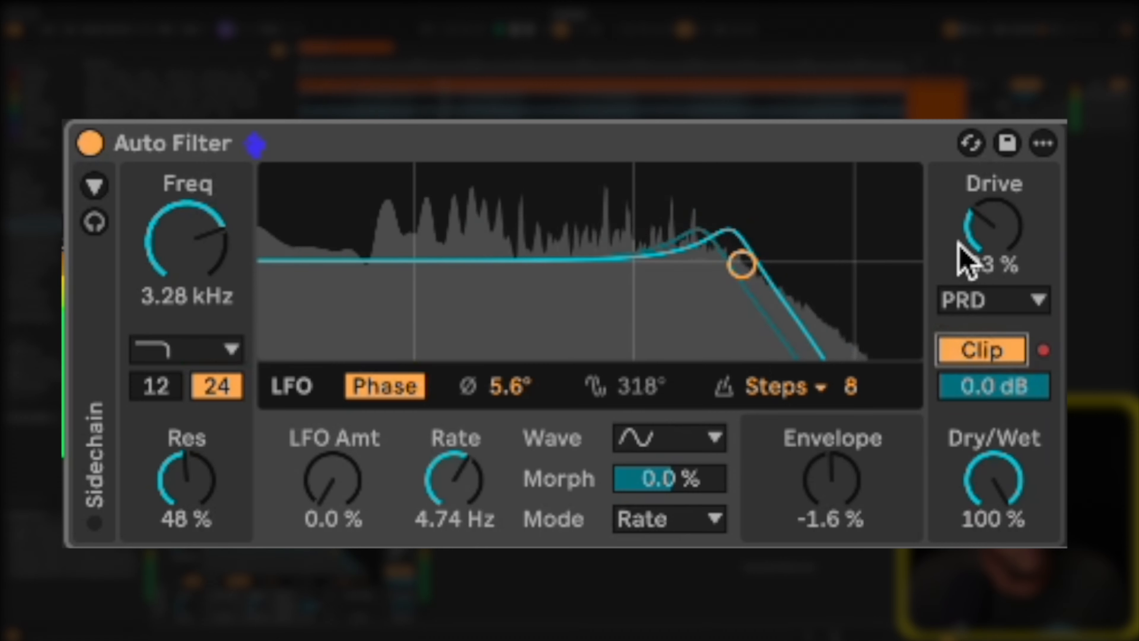
{"action": "left_click", "coordinate": [983, 244]}
{"action": "left_click_drag", "start_coordinate": [982, 245], "coordinate": [983, 244]}
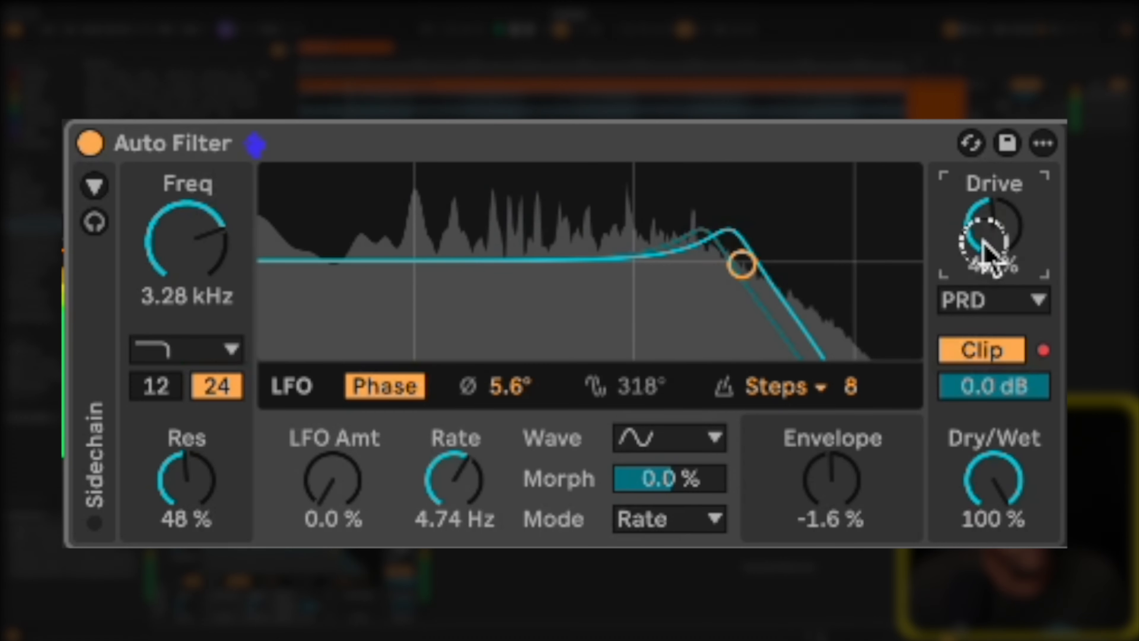
Try a 48 % dry/wet mix with a lowered output level, and reset them to 100 % and 0.0 dB.
{"action": "mouse_move", "coordinate": [963, 473]}
{"action": "left_mouse_down"}
{"action": "mouse_move", "coordinate": [954, 471]}
{"action": "mouse_move", "coordinate": [984, 465]}
{"action": "left_mouse_up"}
{"action": "left_click", "coordinate": [993, 380]}
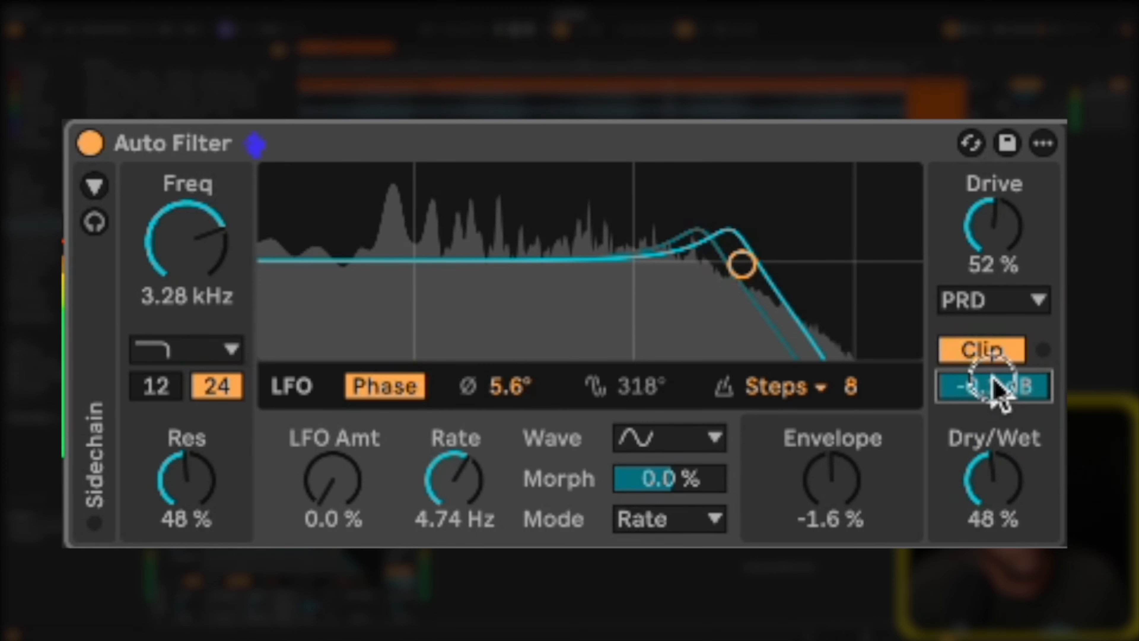
{"action": "left_click_drag", "start_coordinate": [992, 380], "coordinate": [993, 380]}
{"action": "double_click", "coordinate": [980, 492]}
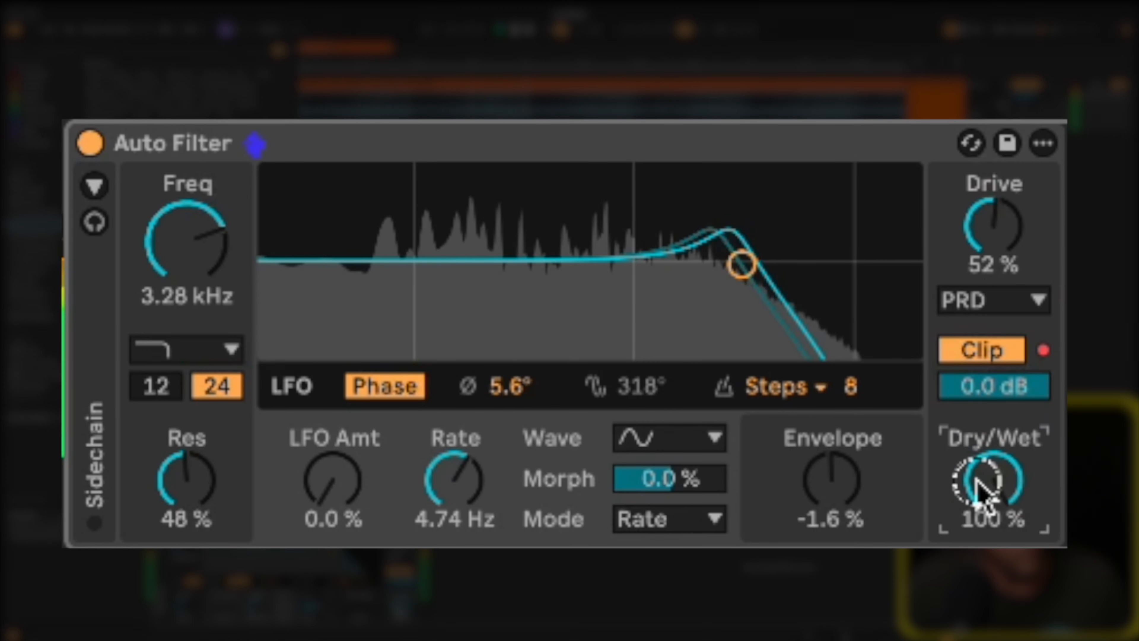
Set the envelope amount to 100 %, the LFO amount to 53 % and the LFO rate to 2.45 Hz.
{"action": "mouse_move", "coordinate": [834, 509]}
{"action": "left_mouse_down"}
{"action": "mouse_move", "coordinate": [816, 483]}
{"action": "mouse_move", "coordinate": [826, 495]}
{"action": "left_mouse_up"}
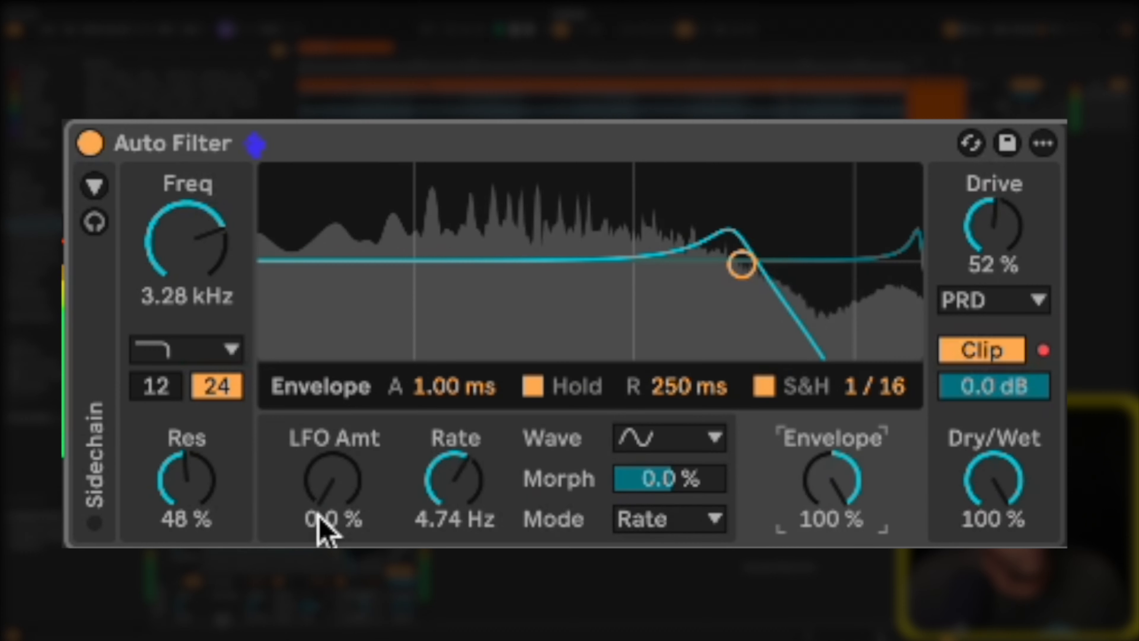
{"action": "left_click_drag", "start_coordinate": [314, 501], "coordinate": [316, 516]}
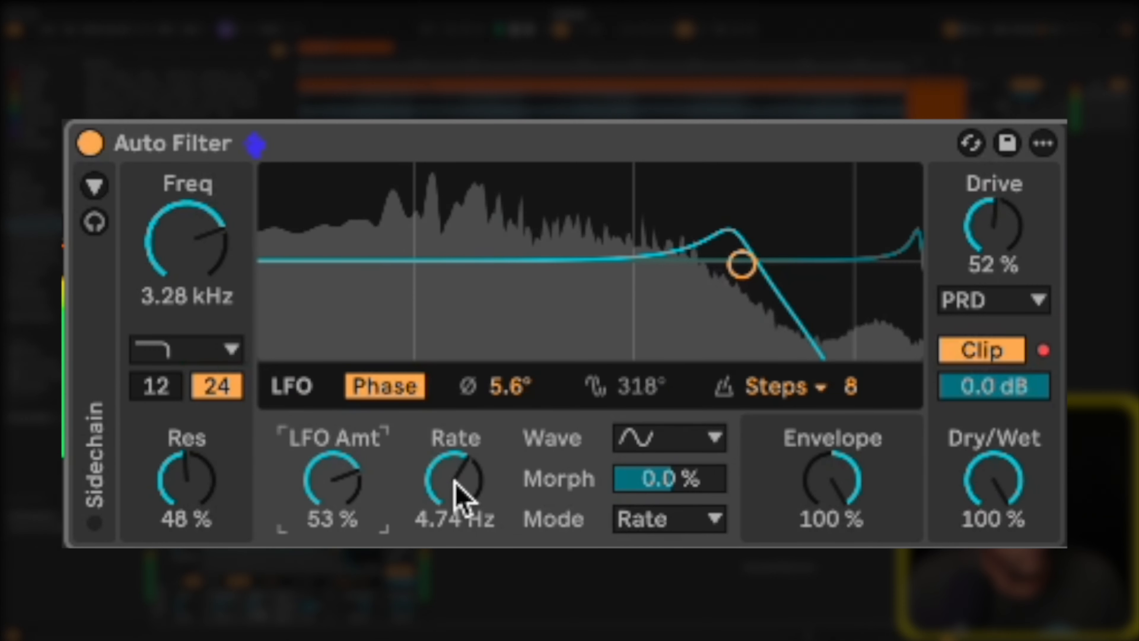
{"action": "left_click_drag", "start_coordinate": [462, 498], "coordinate": [455, 479]}
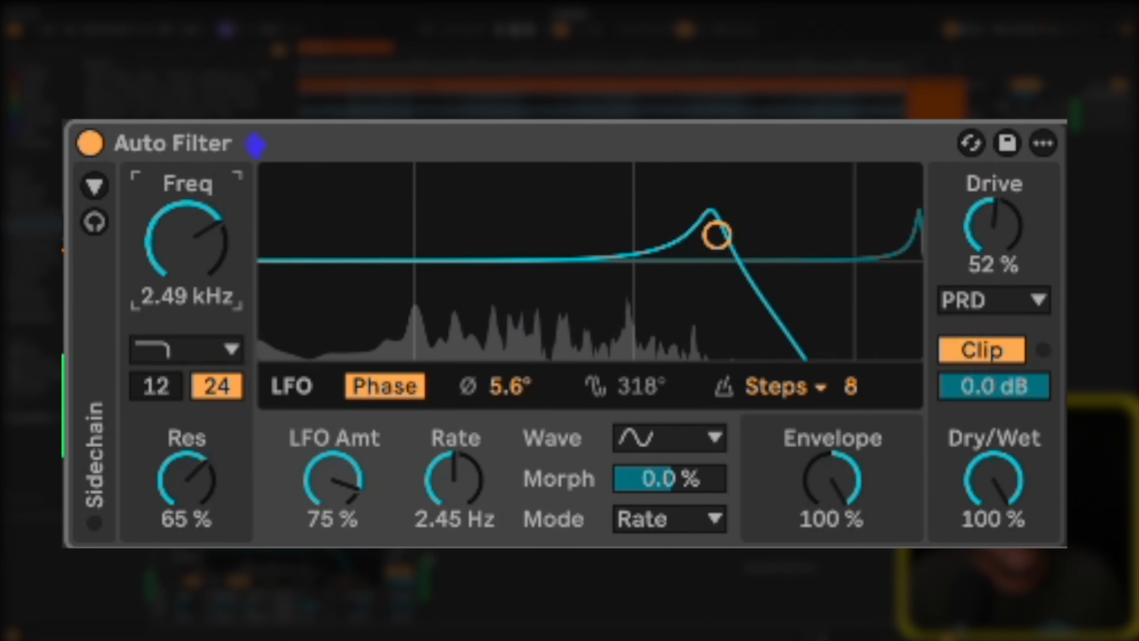